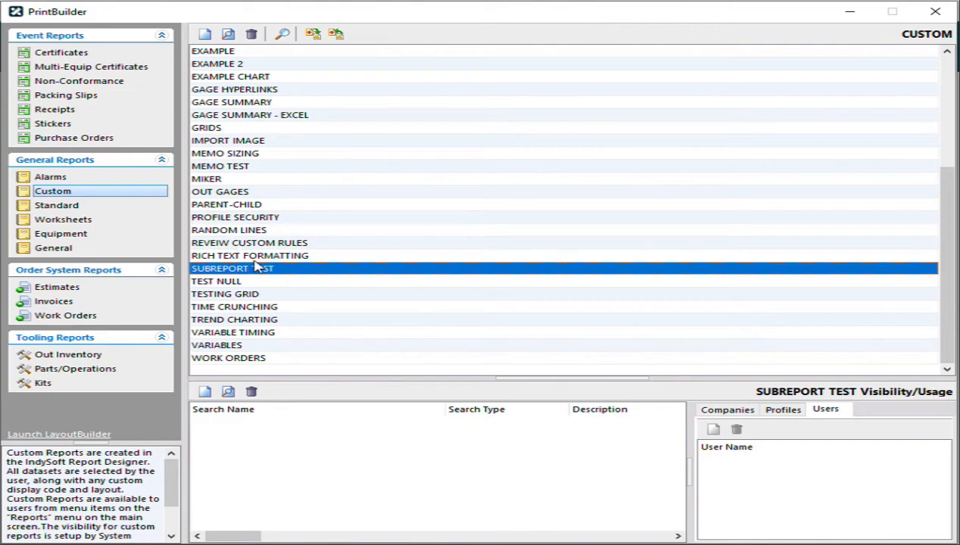
Open the SUBREPORT TEST custom report for editing and preview the Equipment dataset's records across all its columns.
double_click(250, 268)
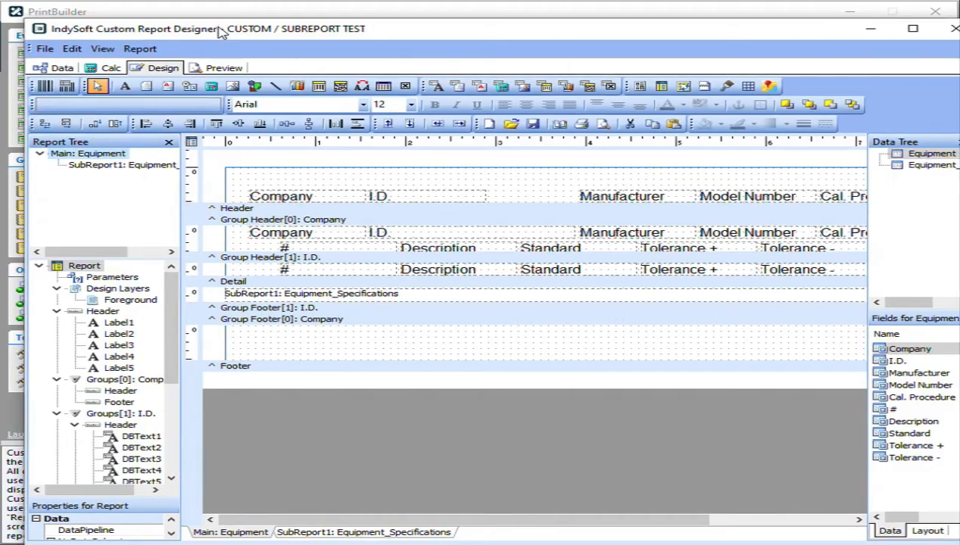
left_click(58, 68)
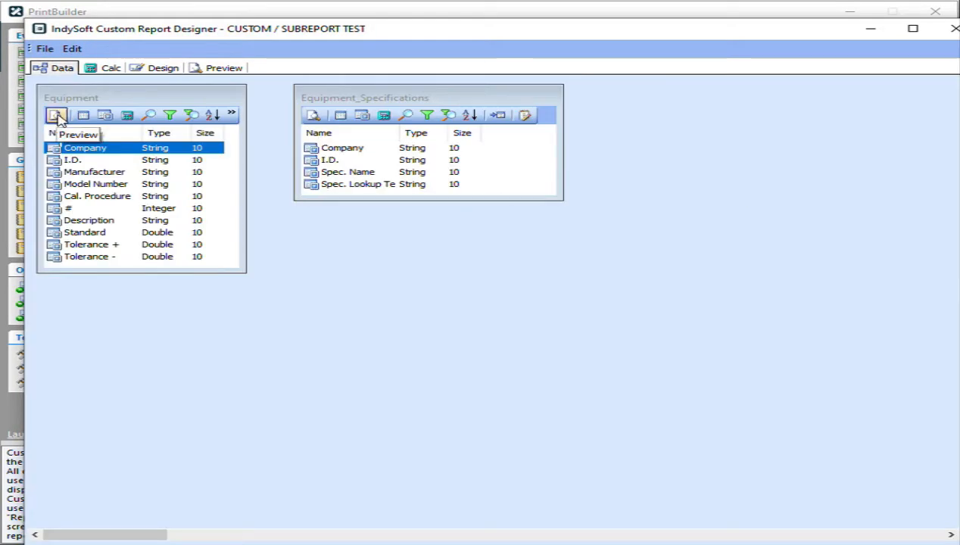
left_click(56, 115)
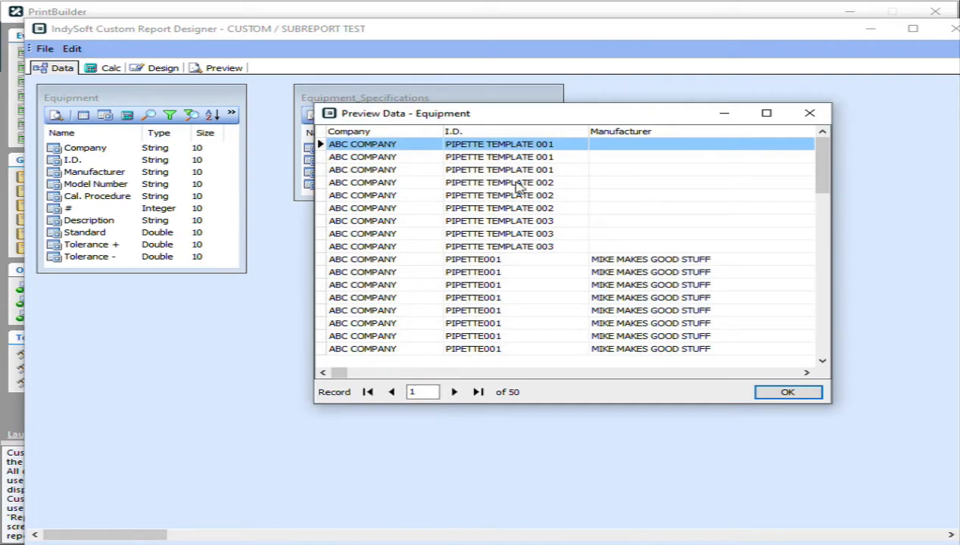
left_click(696, 373)
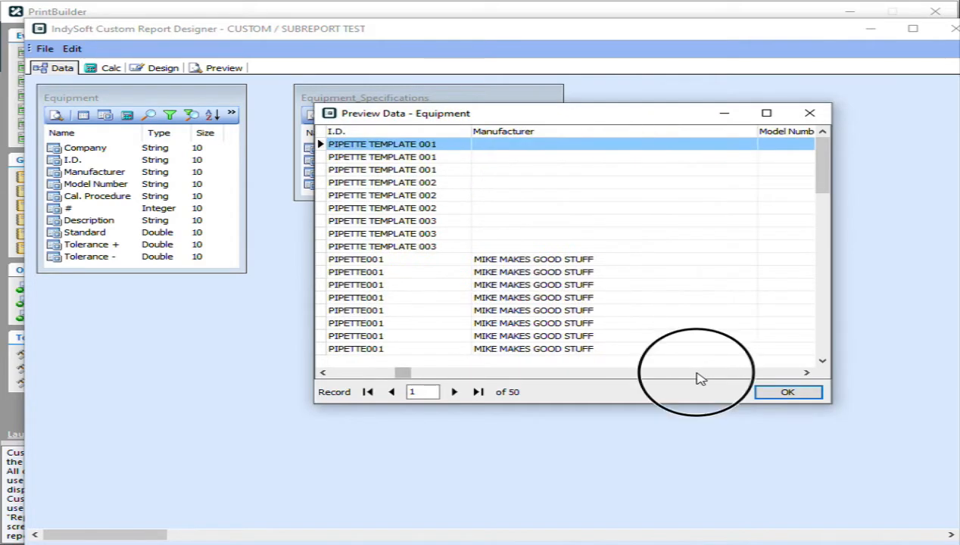
left_click(696, 373)
left_click(698, 373)
left_click(698, 373)
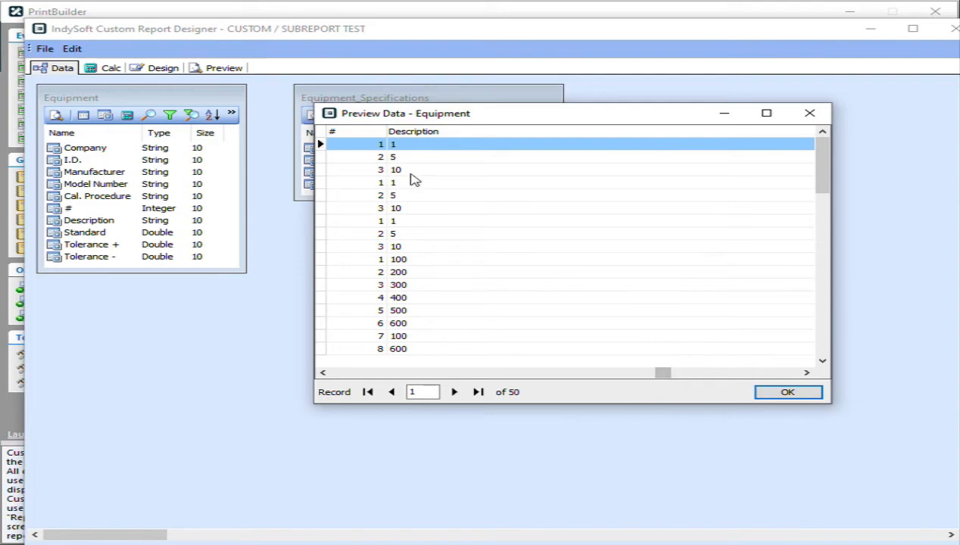
left_click_drag(669, 371, 784, 379)
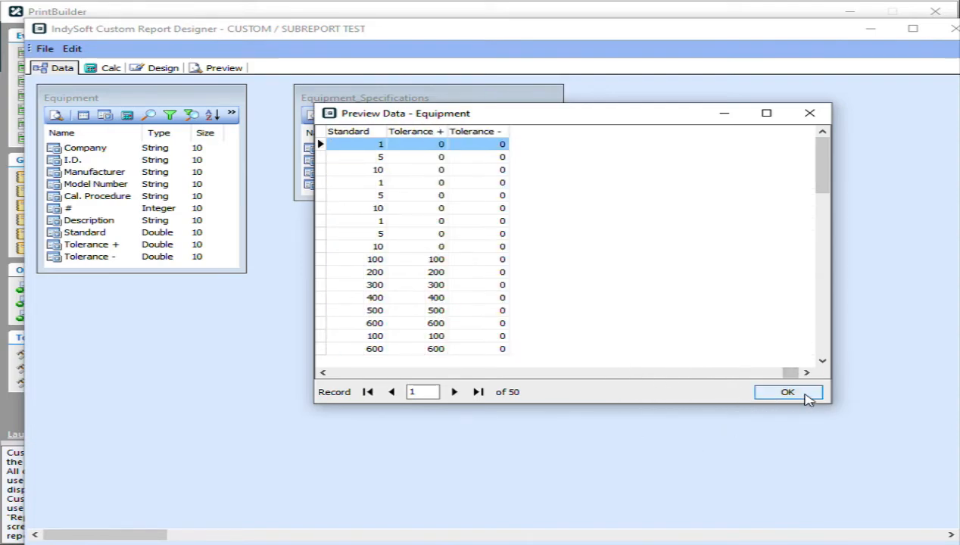
left_click(806, 395)
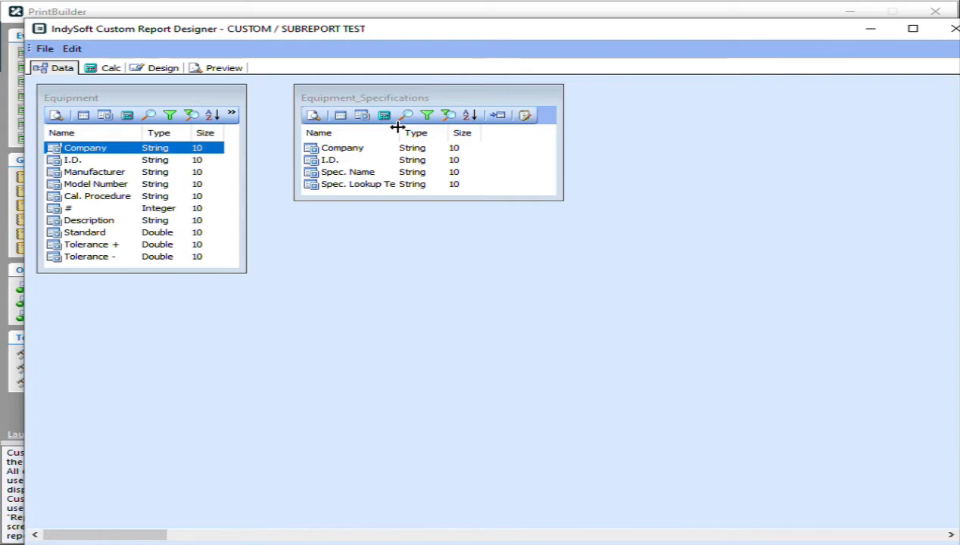
Preview the Equipment_Specifications records and inspect the design layouts of the main report and SubReport1.
left_click(313, 116)
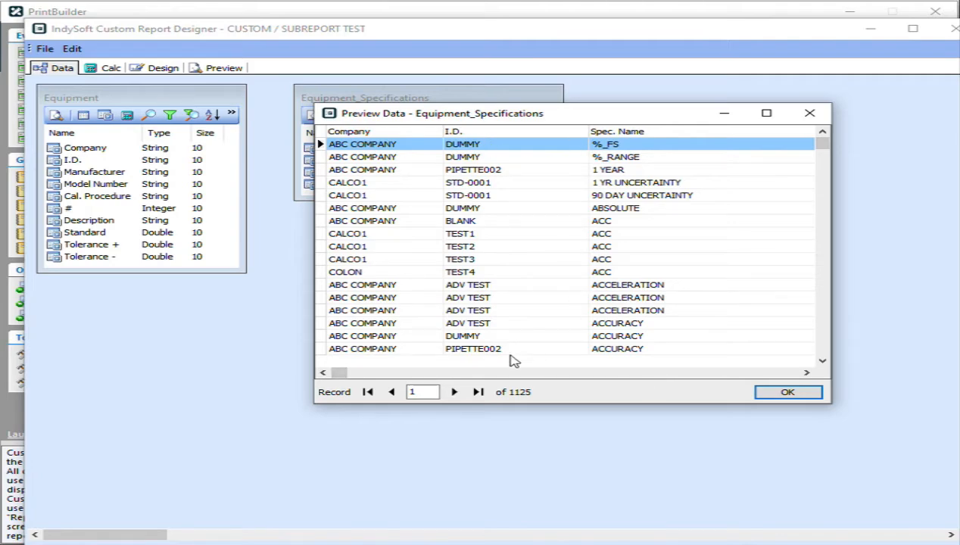
left_click(793, 396)
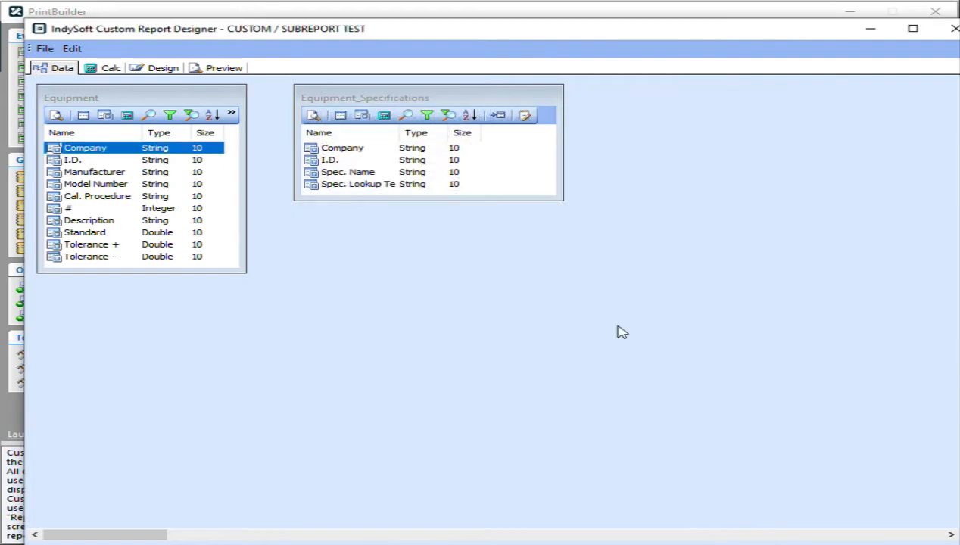
left_click(162, 69)
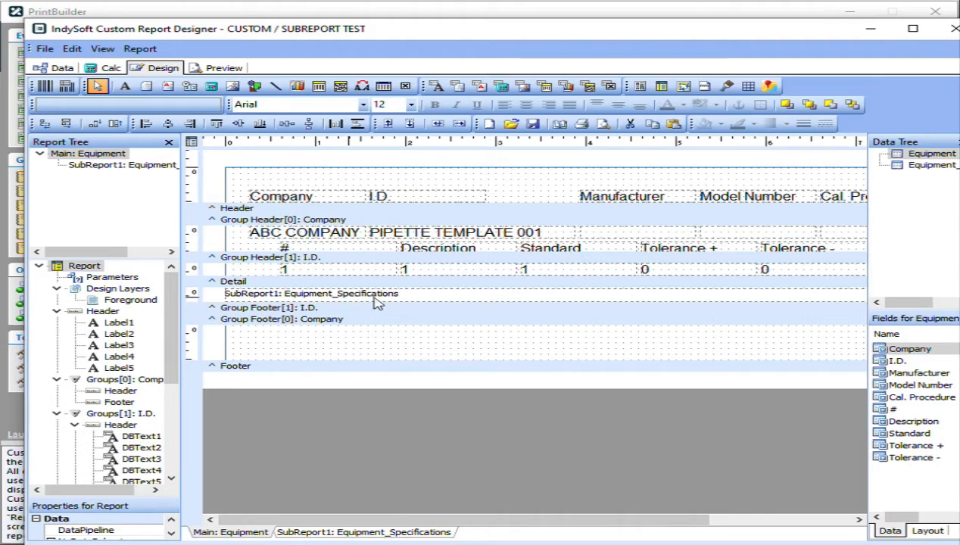
left_click(390, 533)
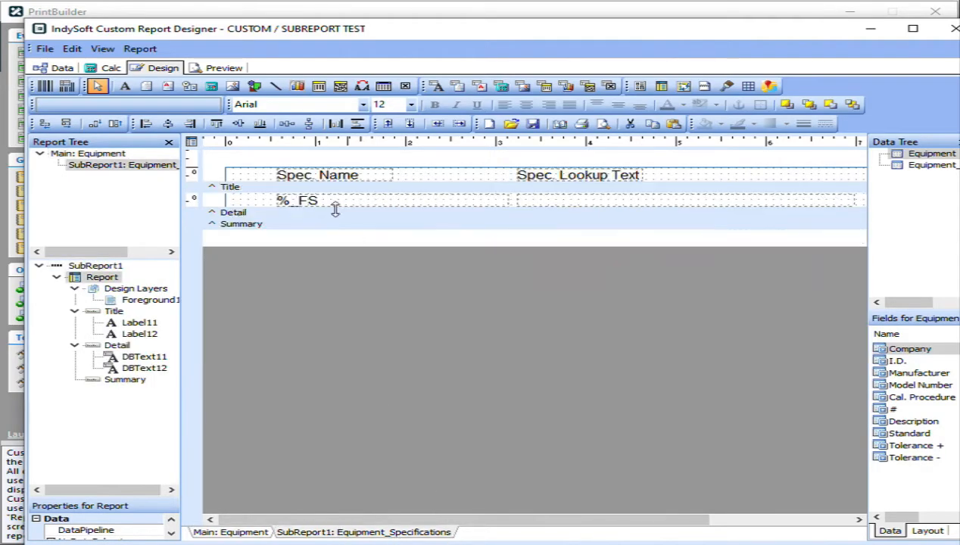
left_click(233, 533)
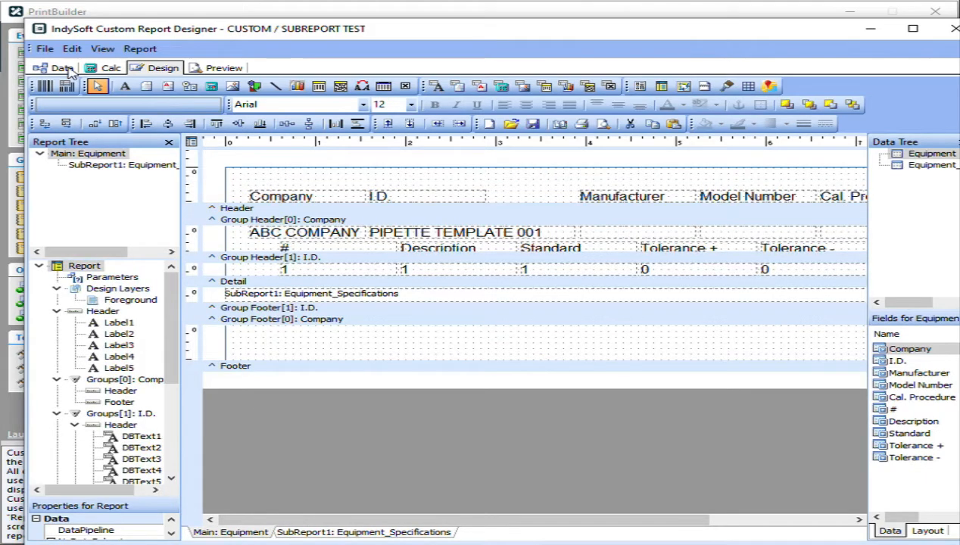
Link Equipment_Specifications as detail to Equipment on Company and I.D., including all Equipment records regardless of matching specifications.
left_click(65, 74)
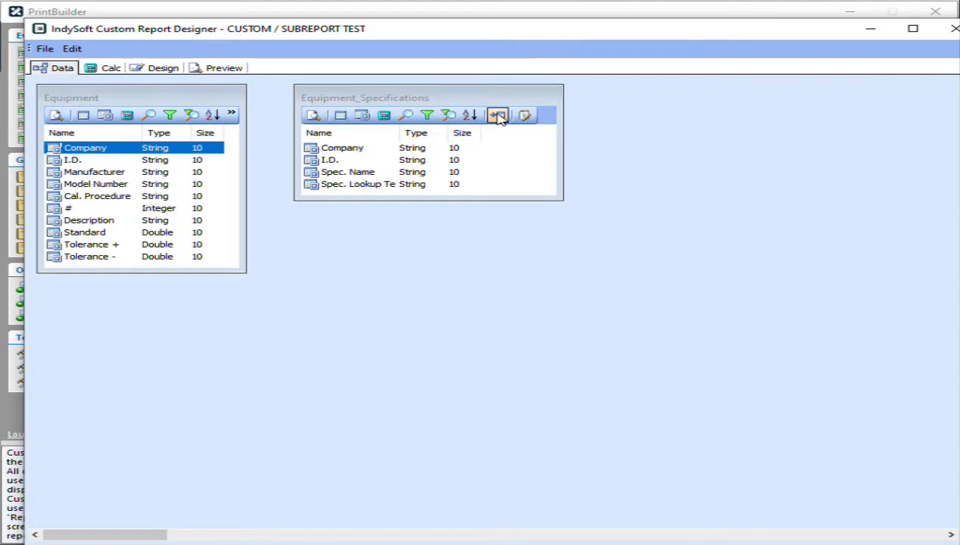
left_click(497, 116)
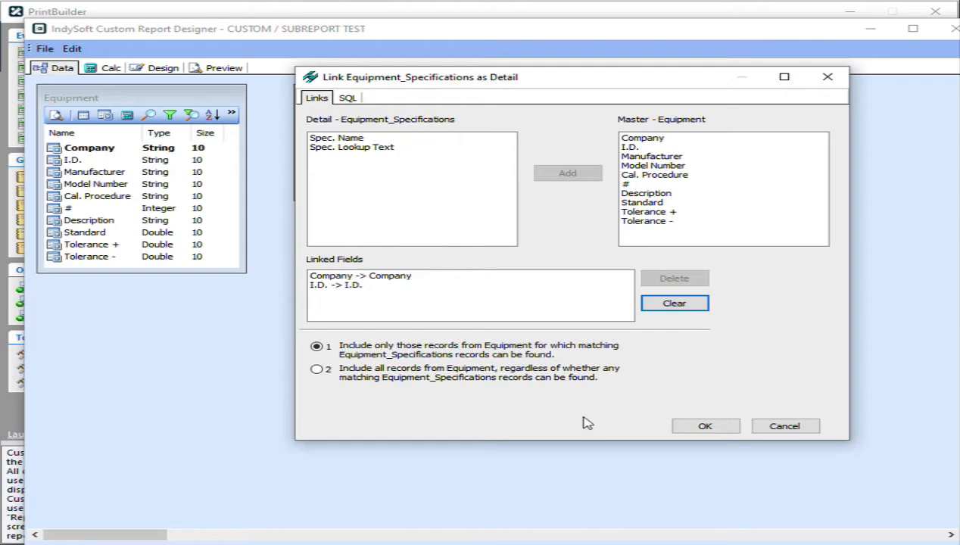
left_click(349, 369)
left_click(712, 426)
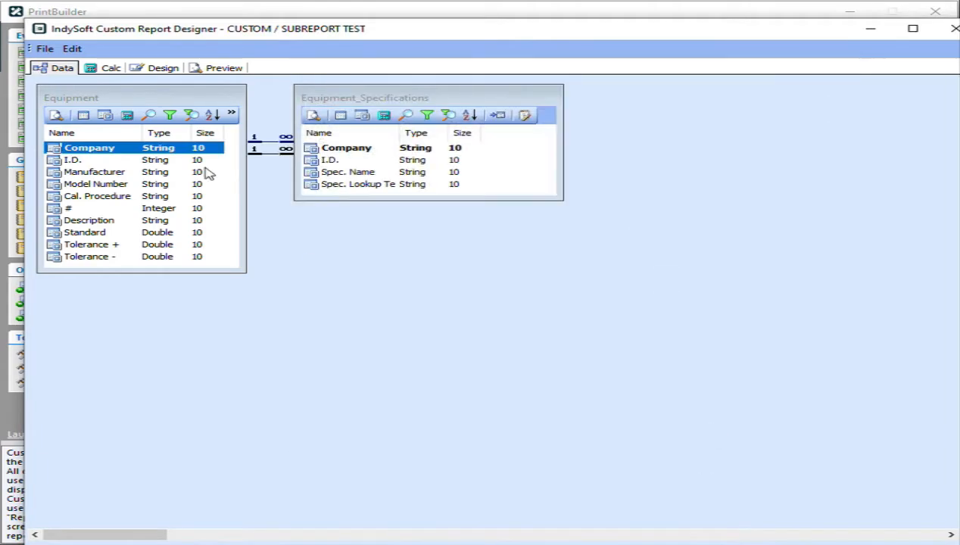
Preview the linked report at 100% zoom to check the specifications listed under the first pipette.
left_click(226, 68)
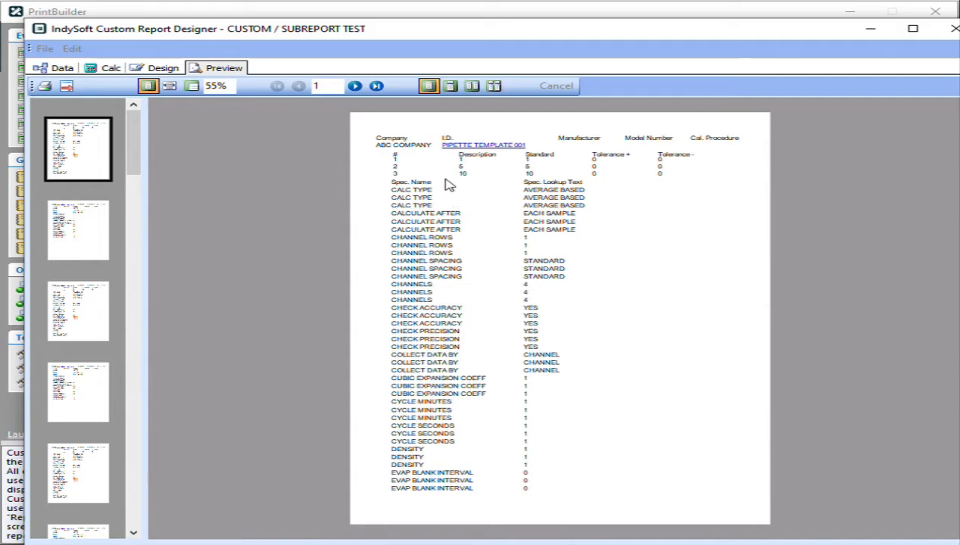
left_click(192, 86)
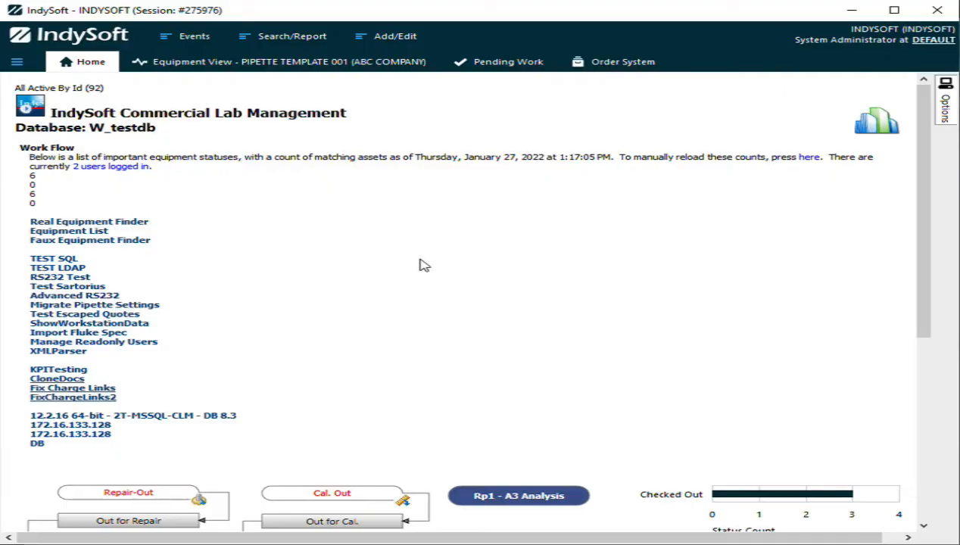
Switch to the main IndySoft window and examine PIPETTE TEMPLATE 001's test points and expanded IS_PIP specifications, sorted by Specification.
left_click(297, 63)
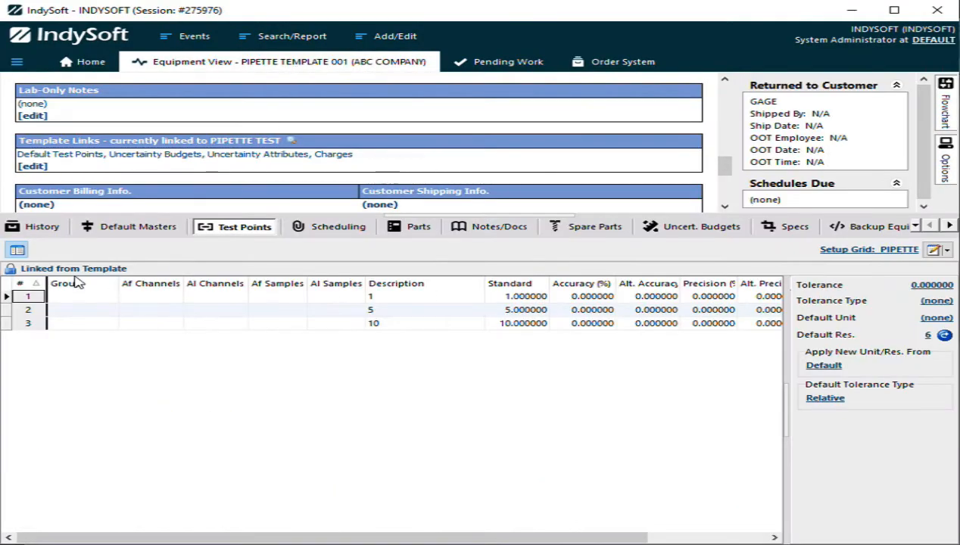
left_click(794, 229)
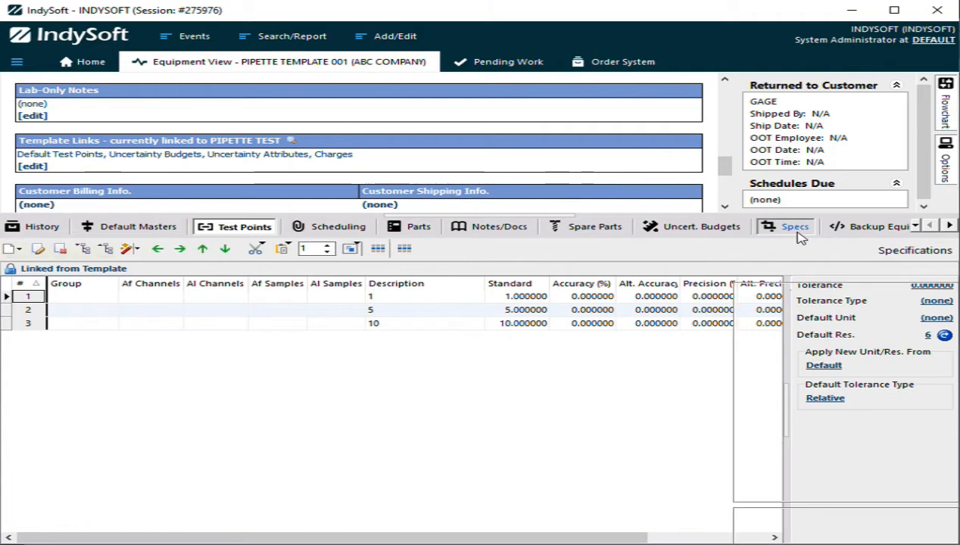
left_click(11, 295)
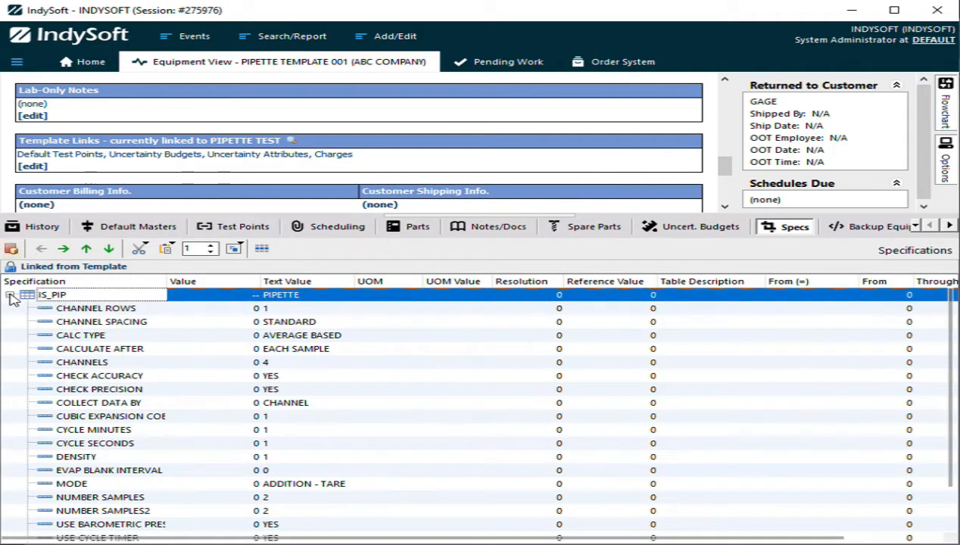
left_click(95, 282)
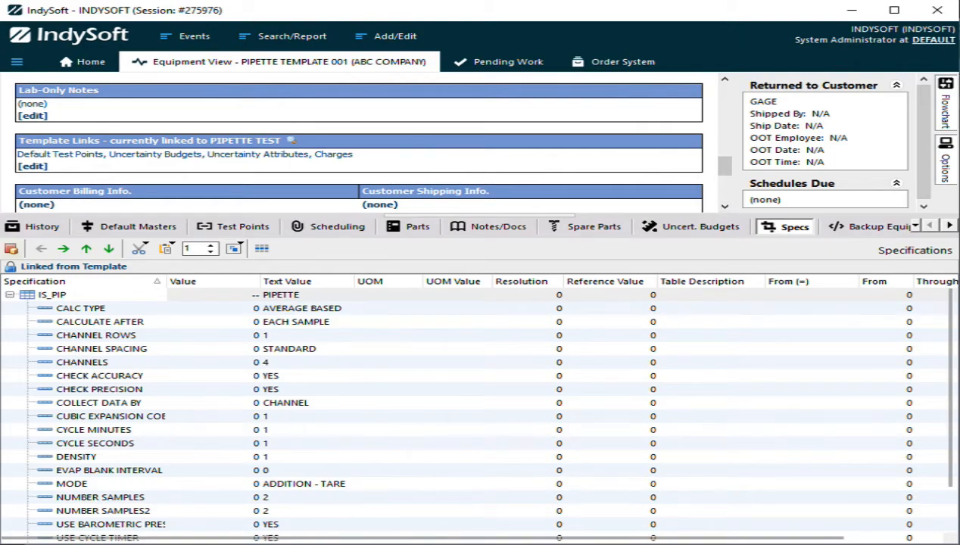
Switch back to the Custom Report Designer and copy the complete Magic SQL generated for the Equipment_Specifications link.
key("alt+Tab")
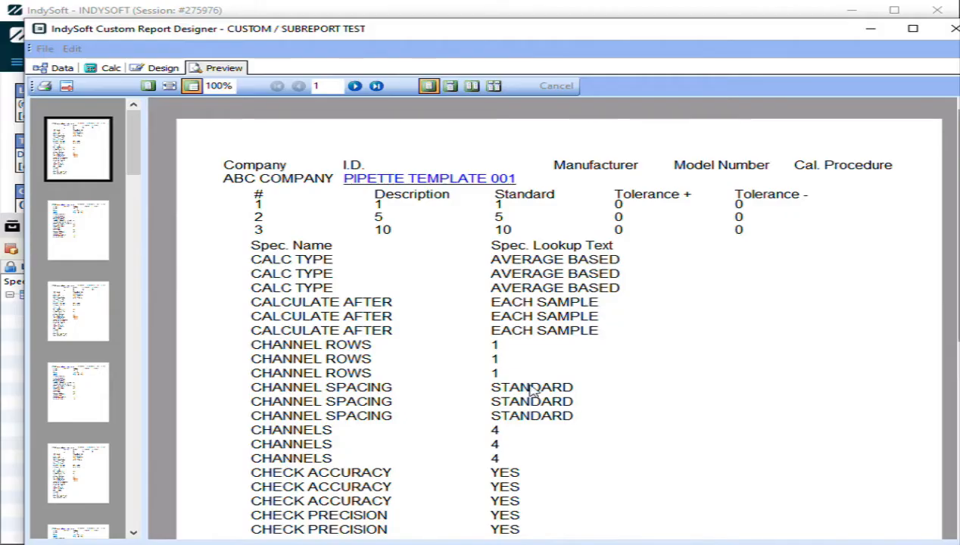
left_click(59, 70)
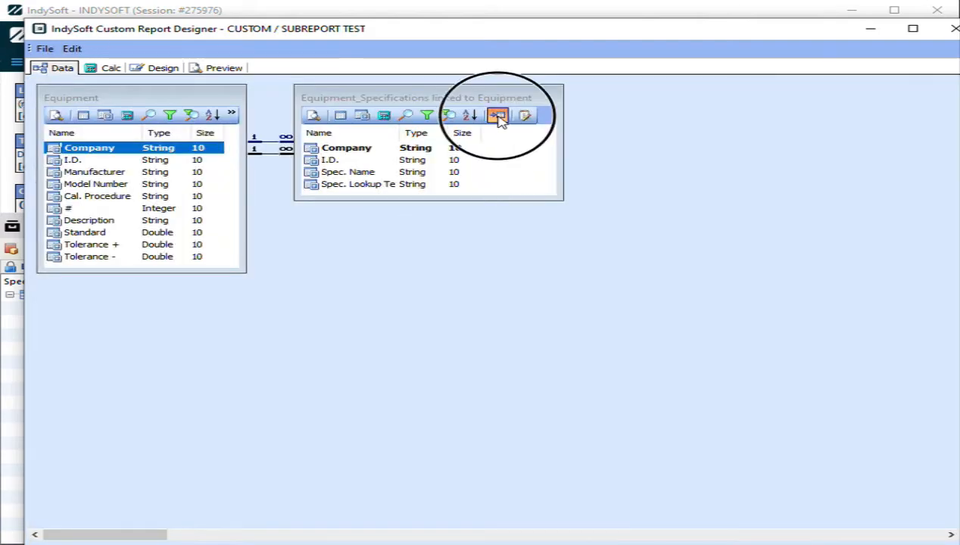
left_click(498, 117)
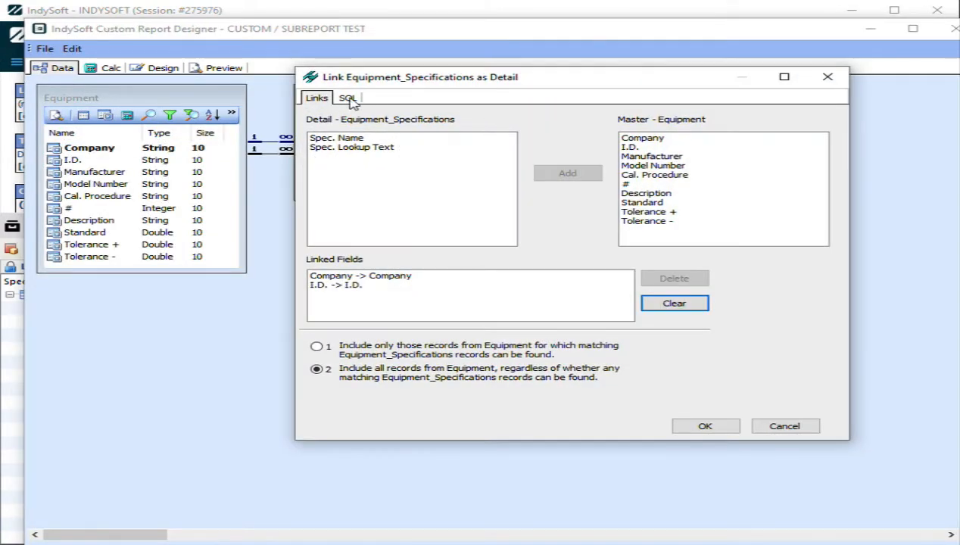
left_click(348, 98)
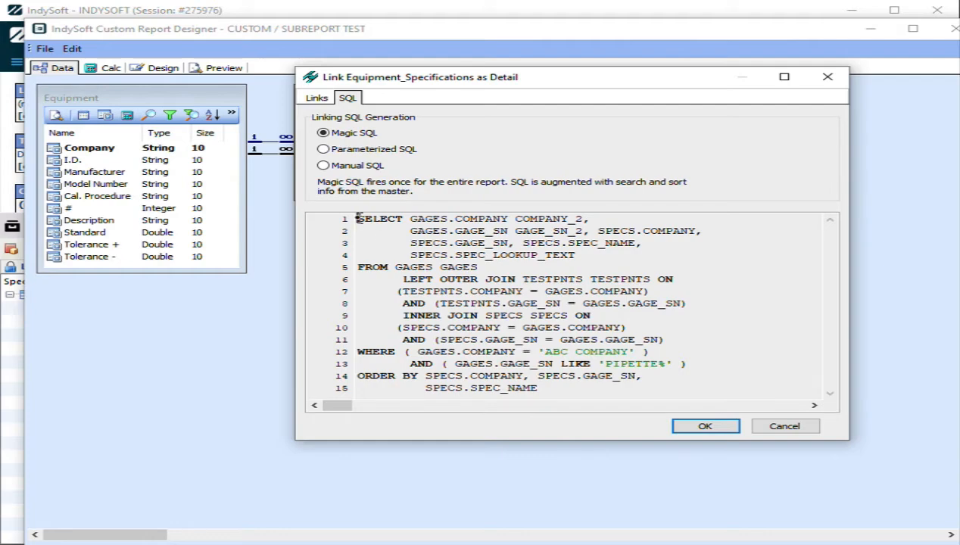
left_click_drag(359, 218, 598, 394)
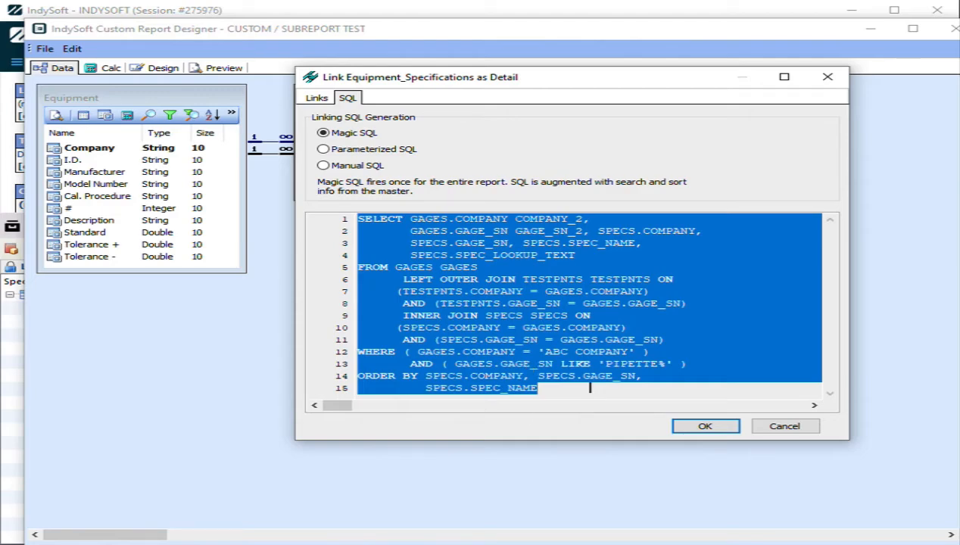
Open IndySoft SQL Exec, paste the copied linking query, end it with a semicolon and execute it.
key("ctrl+alt+s")
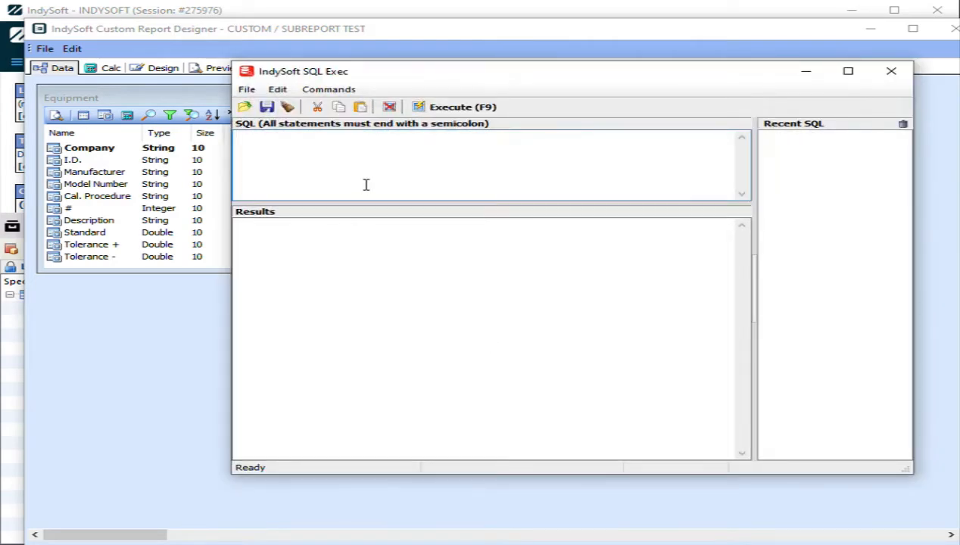
key("ctrl+v")
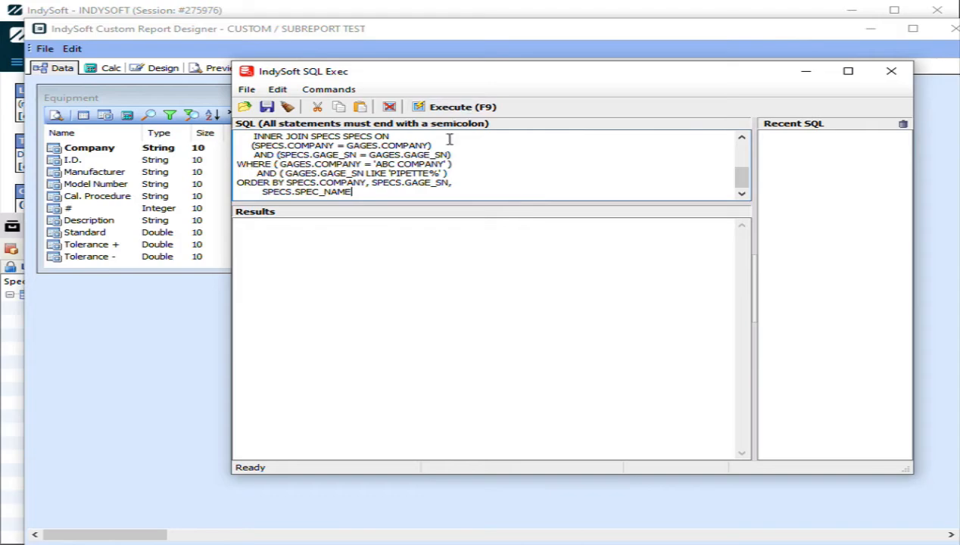
key("F9")
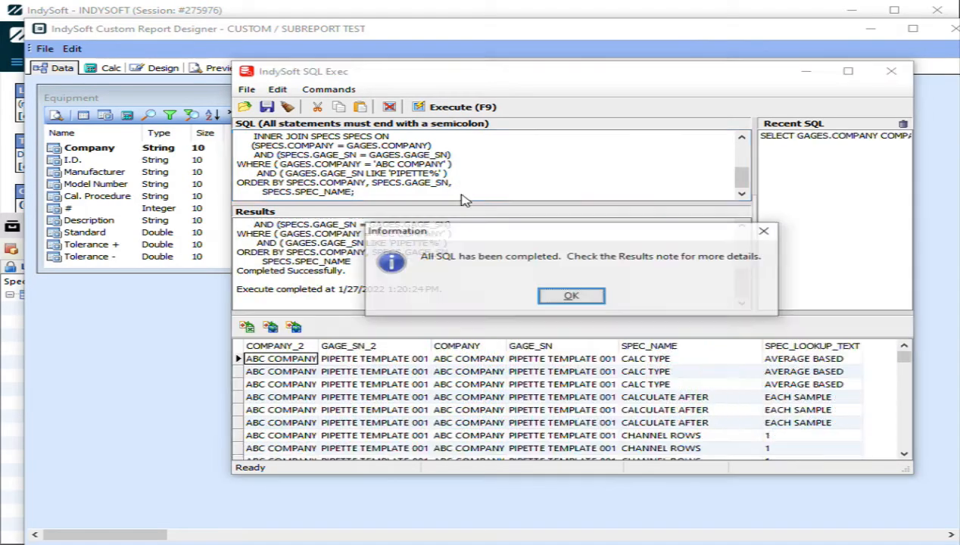
left_click(571, 296)
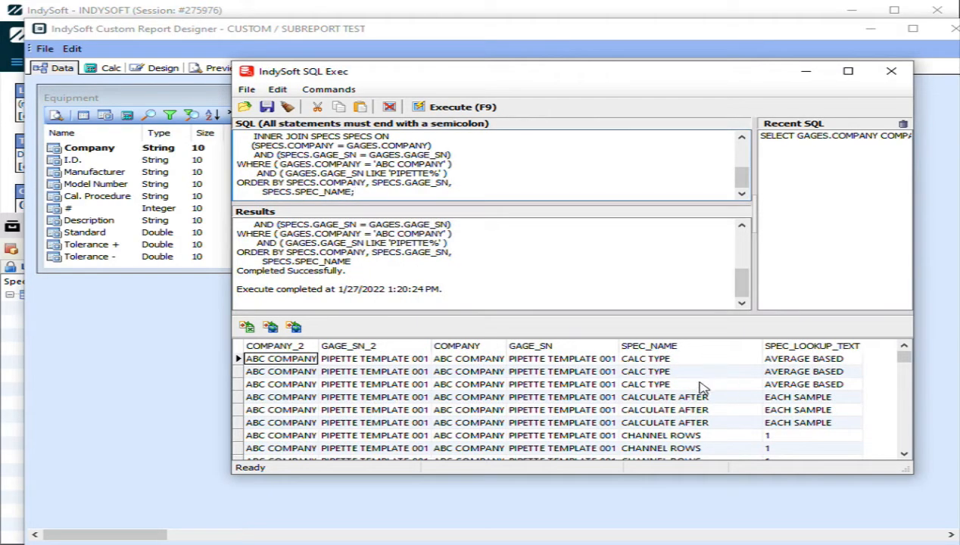
Add TESTPNTS.LINE_NO ahead of SPECS.COMPANY in the query that joins TESTPNTS, execute it again and close SQL Exec.
left_click_drag(750, 174, 748, 168)
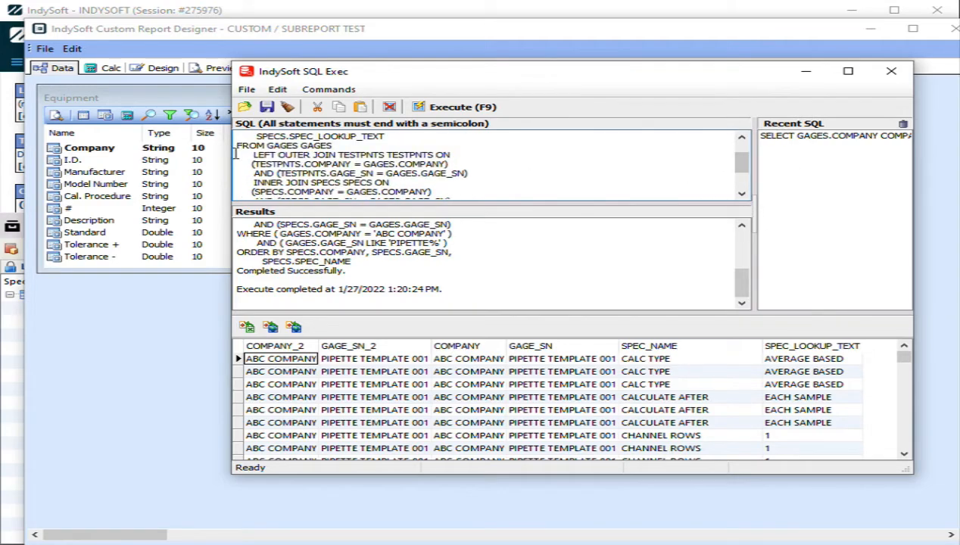
left_click_drag(256, 163, 499, 177)
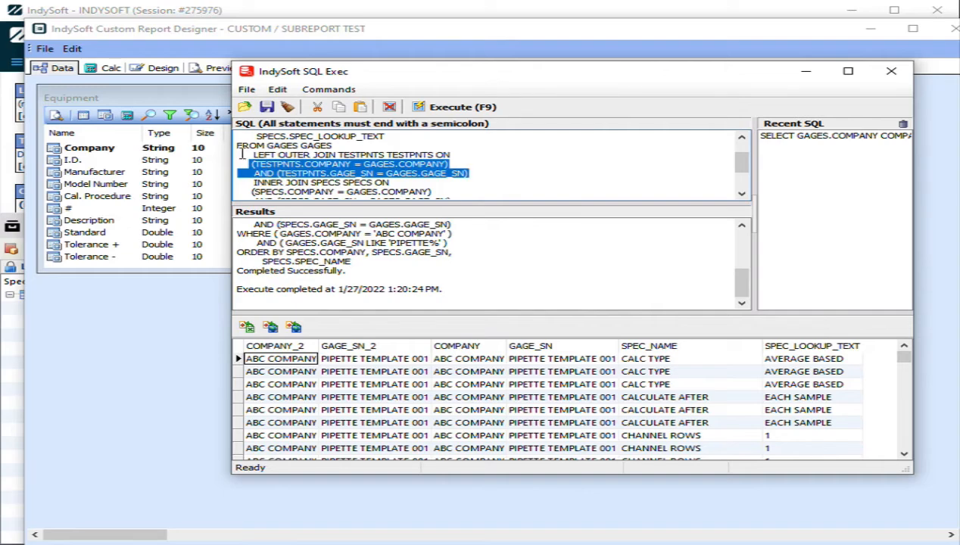
scroll(400, 165, "up", 1)
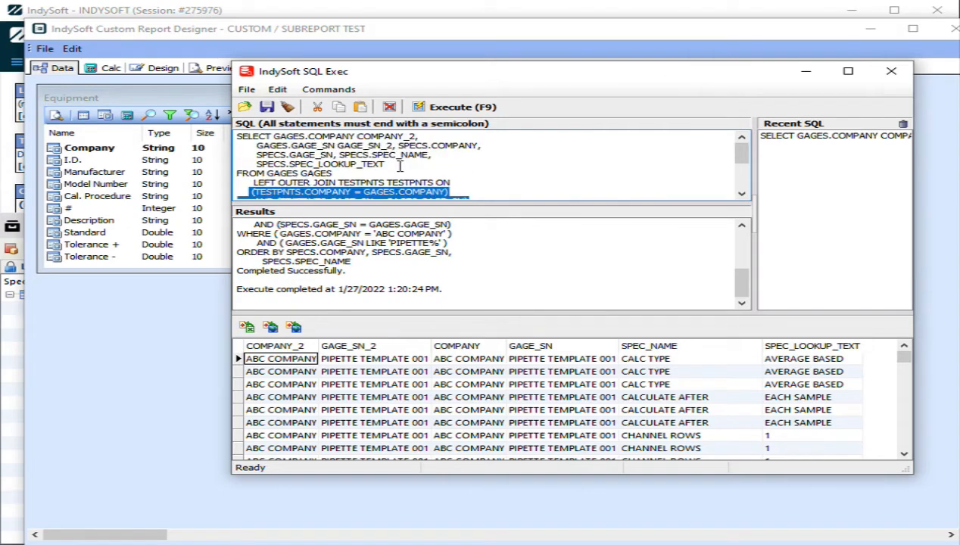
left_click(398, 145)
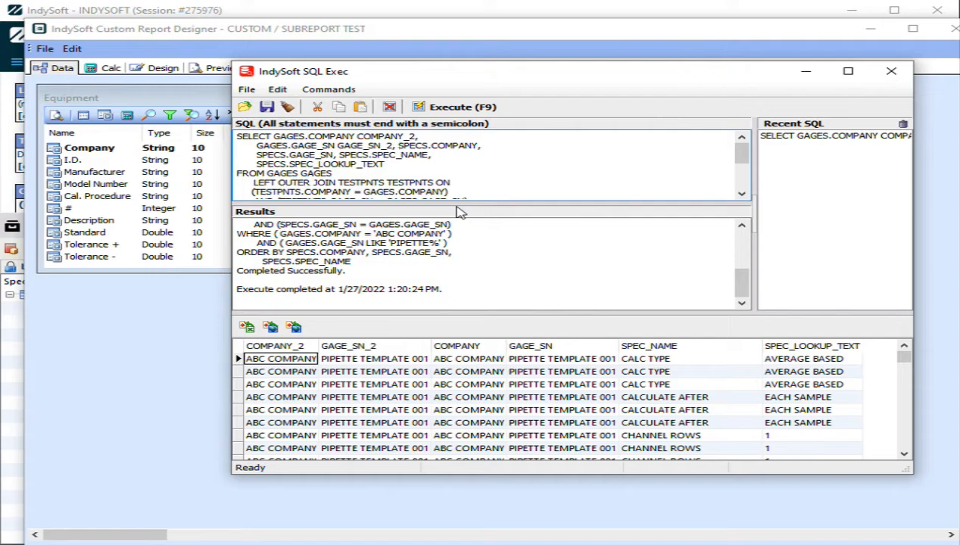
type("TESTPNTS.LIN")
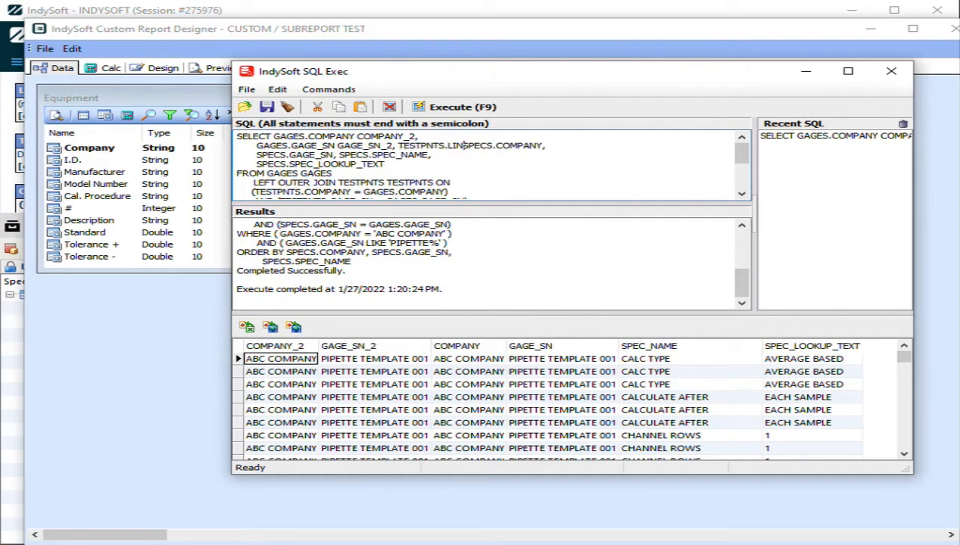
type("E_NO,")
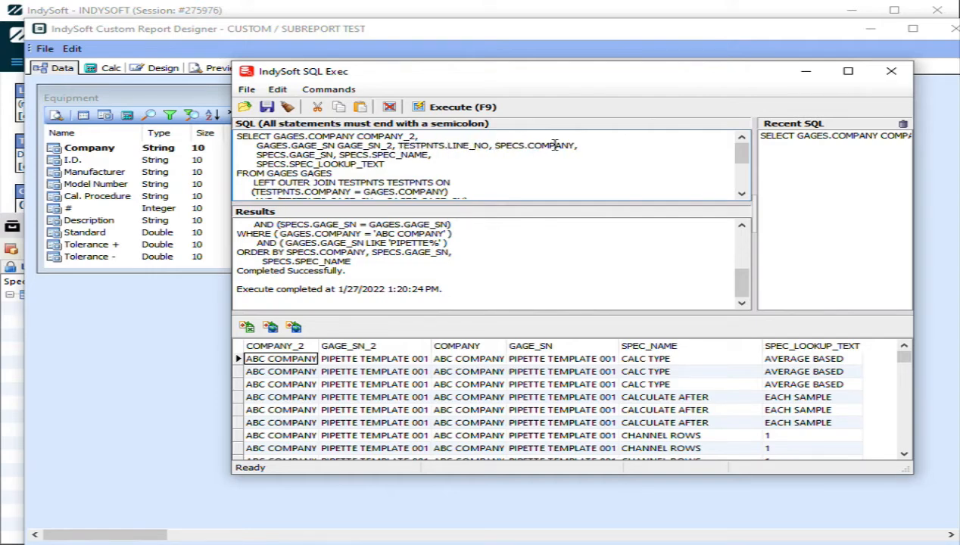
left_click(474, 107)
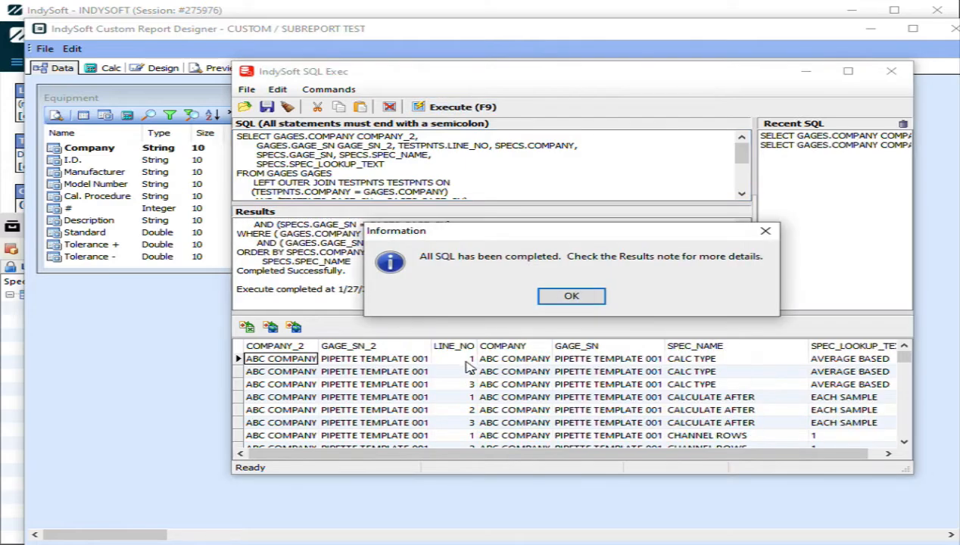
left_click(569, 300)
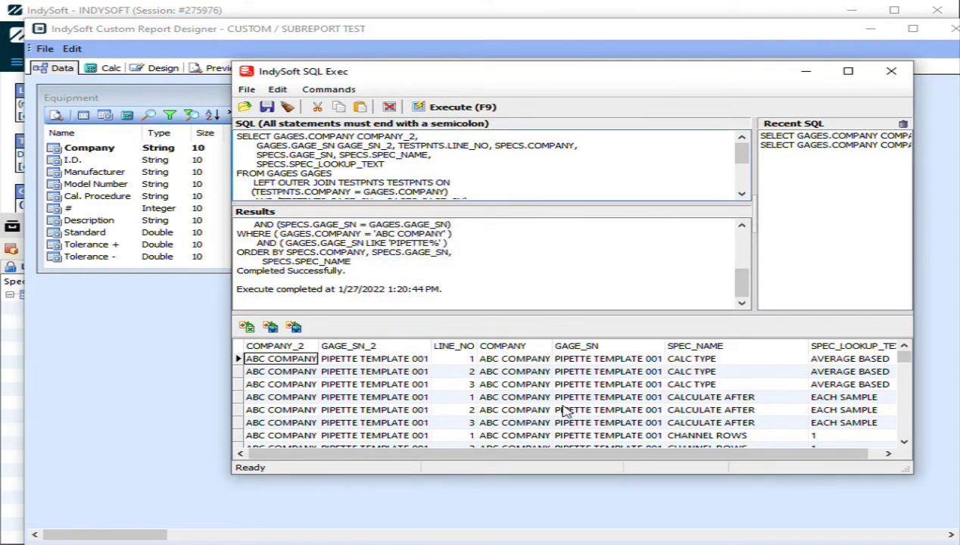
left_click(893, 74)
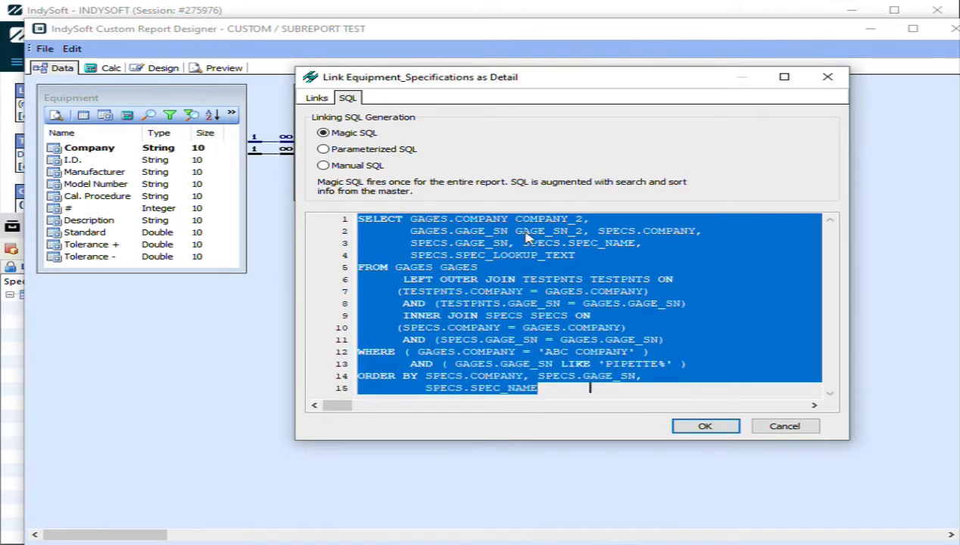
Set the Equipment_Specifications link to Parameterized SQL and preview the report.
left_click(323, 149)
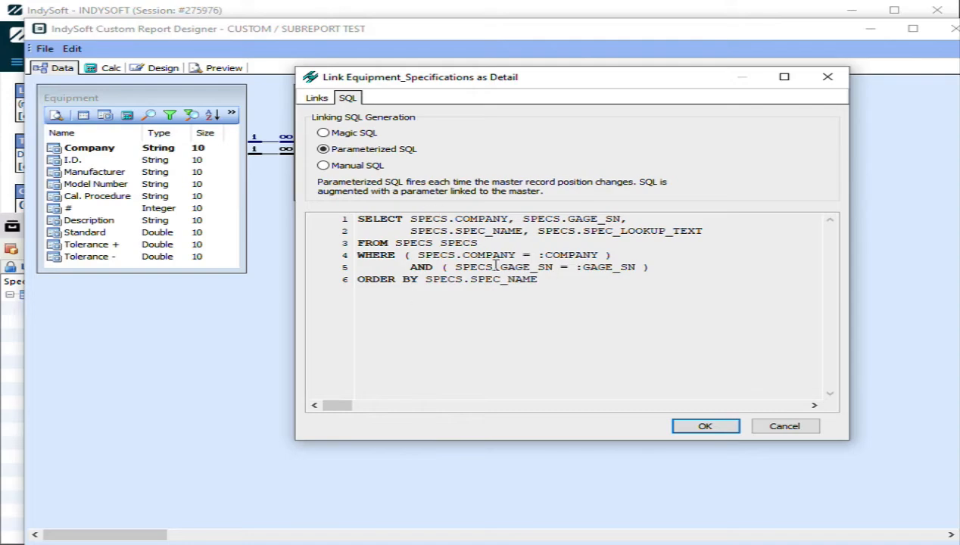
left_click(718, 430)
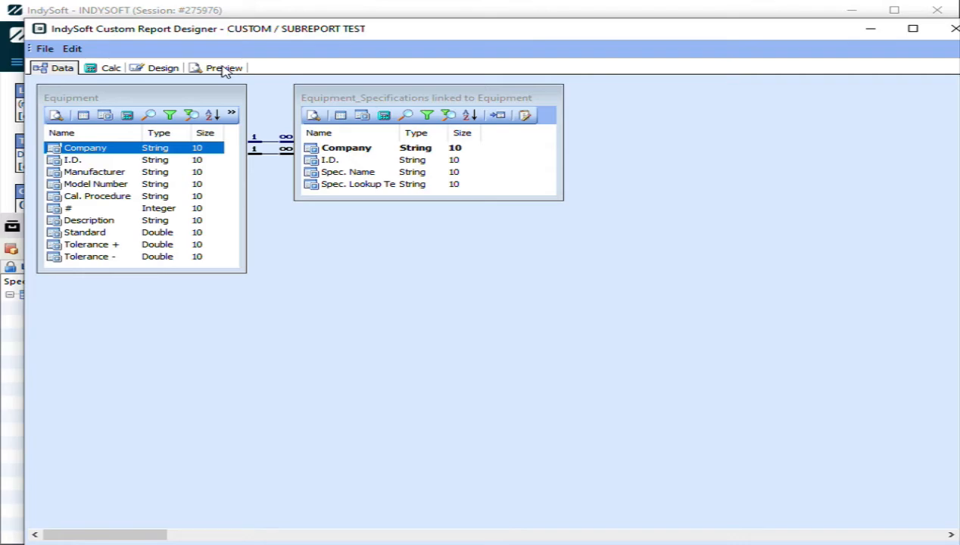
left_click(224, 69)
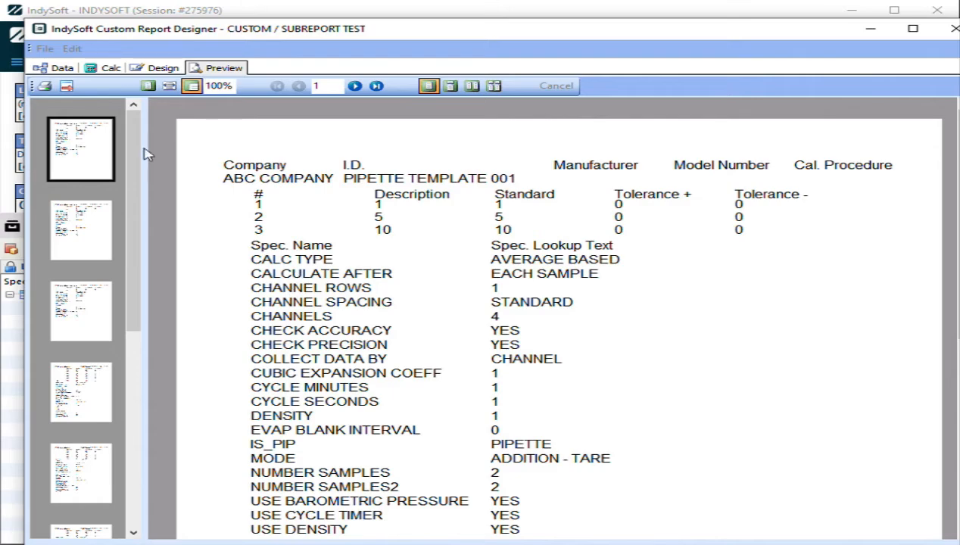
Inspect the Manual SQL option of the Equipment_Specifications link, then return the link to Parameterized SQL.
left_click(61, 70)
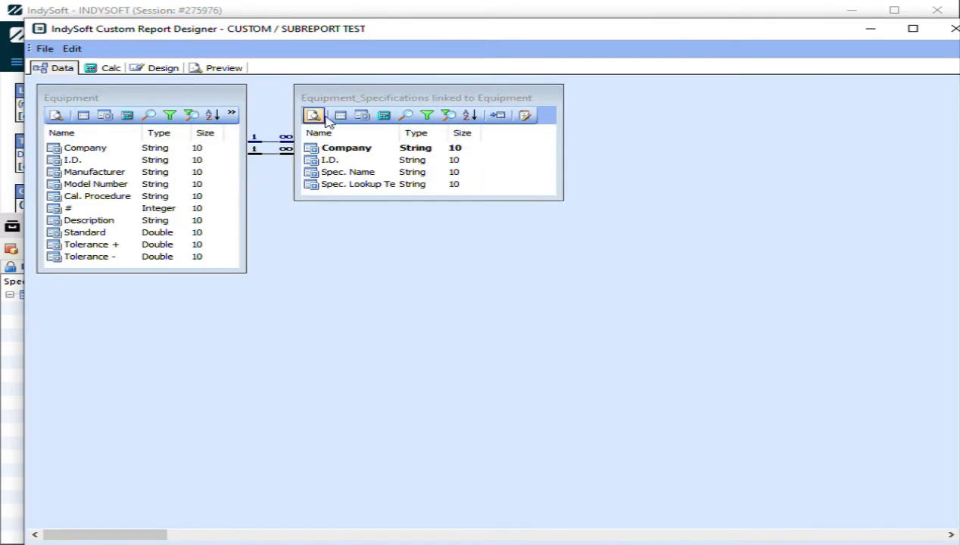
left_click(500, 118)
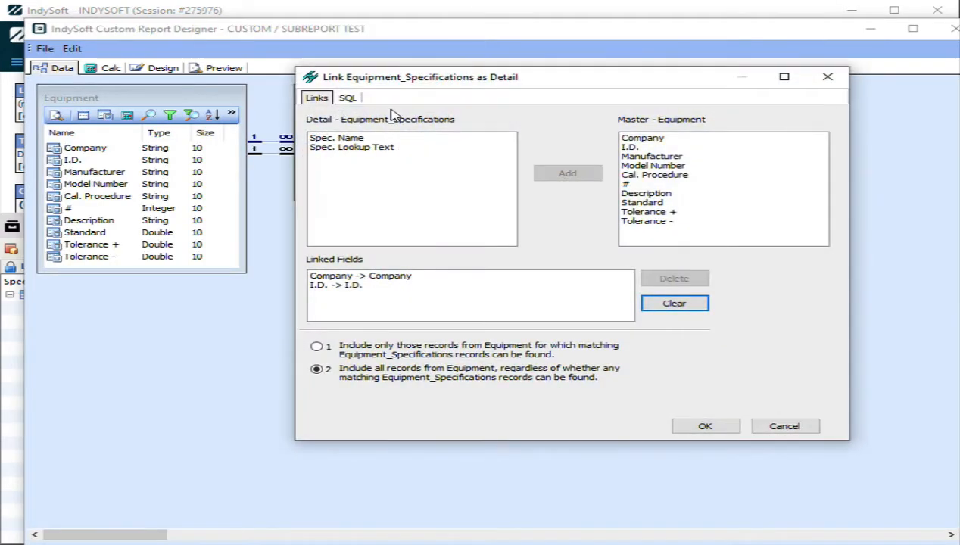
left_click(346, 98)
left_click(350, 168)
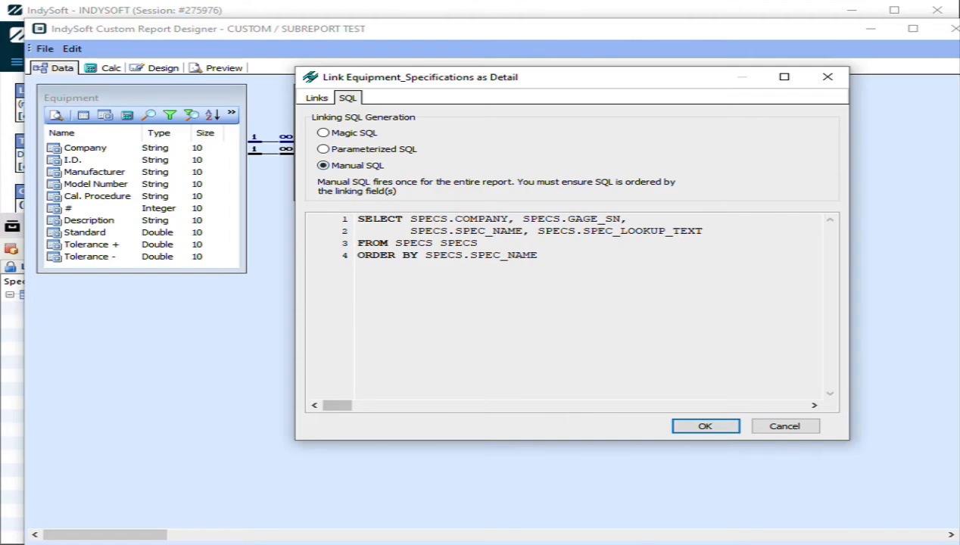
left_click(364, 152)
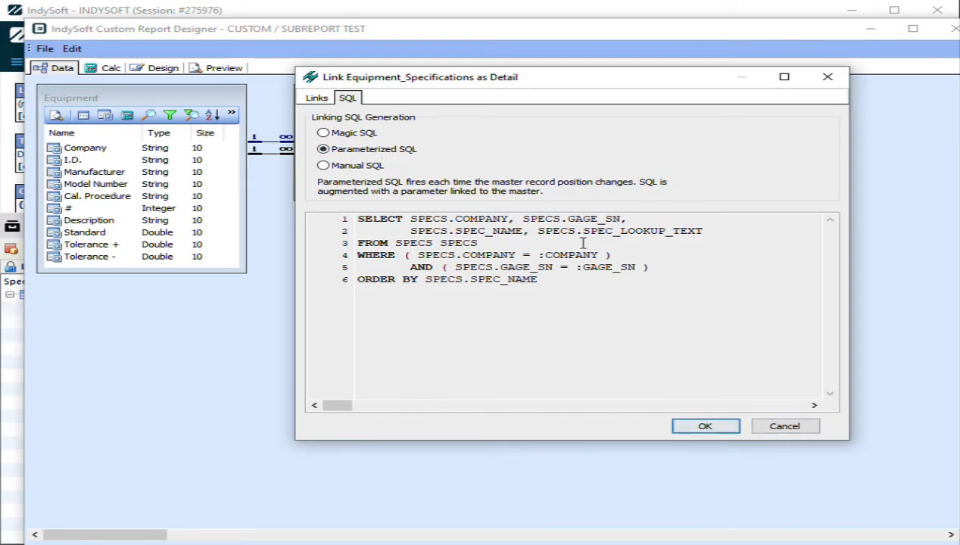
left_click(706, 427)
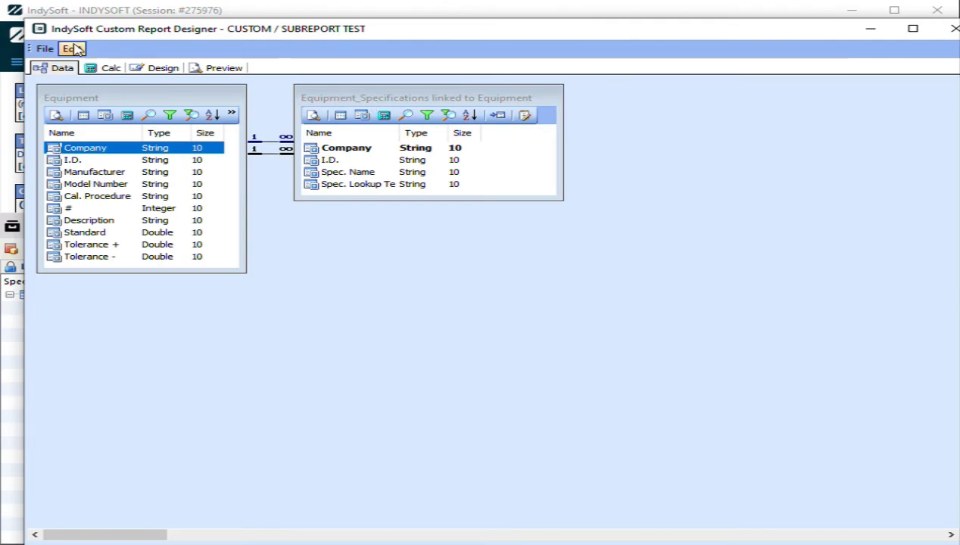
Create a new query with the Query Designer and add the Equipment - Test Points table (TESTPNTS).
left_click(44, 49)
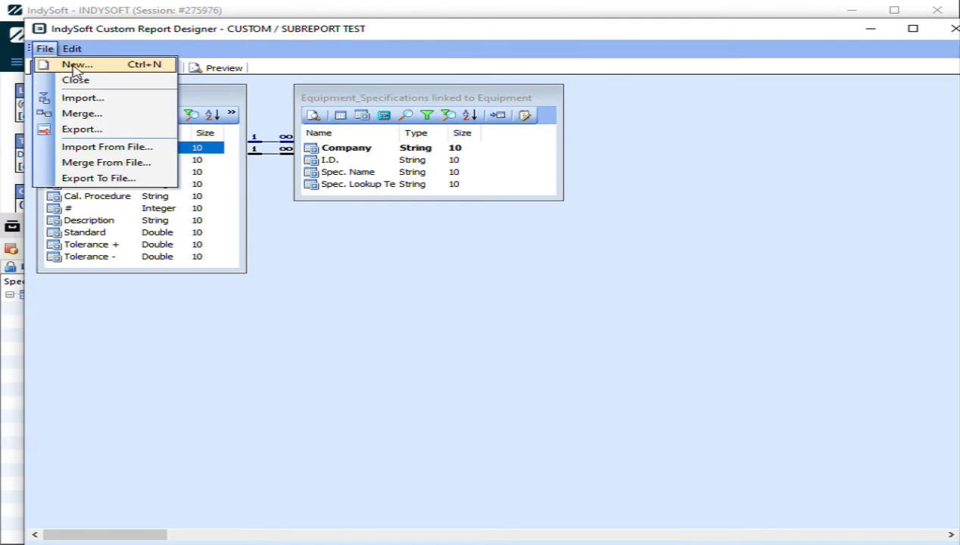
left_click(72, 65)
left_click(498, 193)
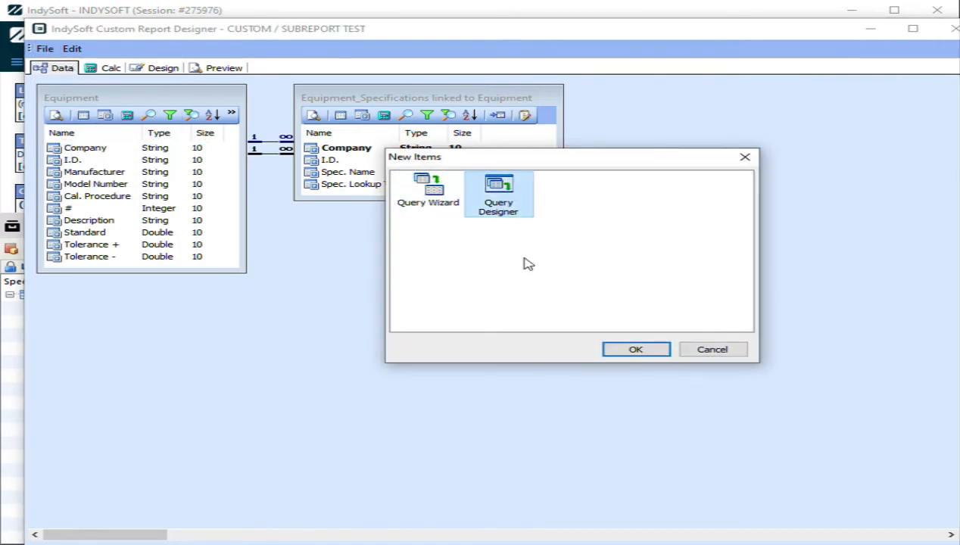
left_click(648, 352)
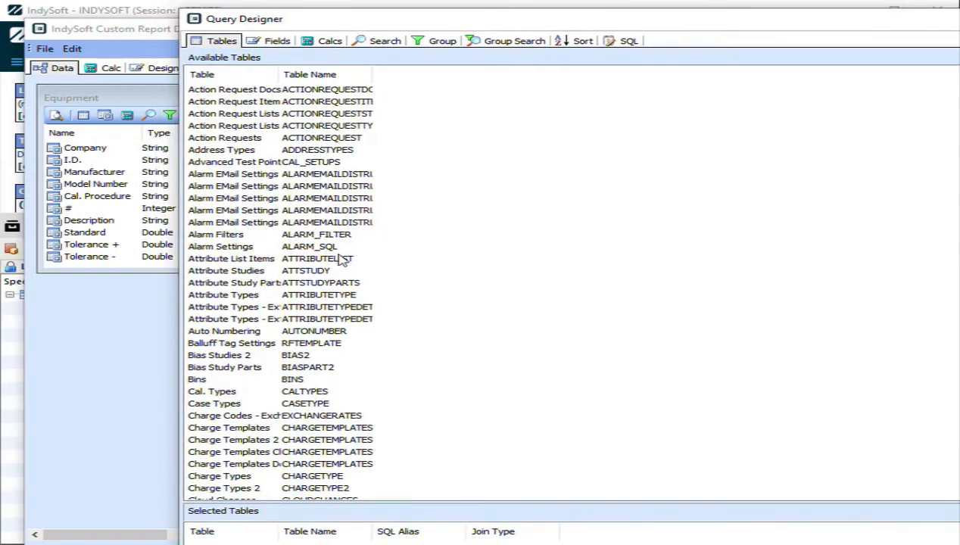
scroll(79, 229, "down", 13)
scroll(306, 296, "down", 20)
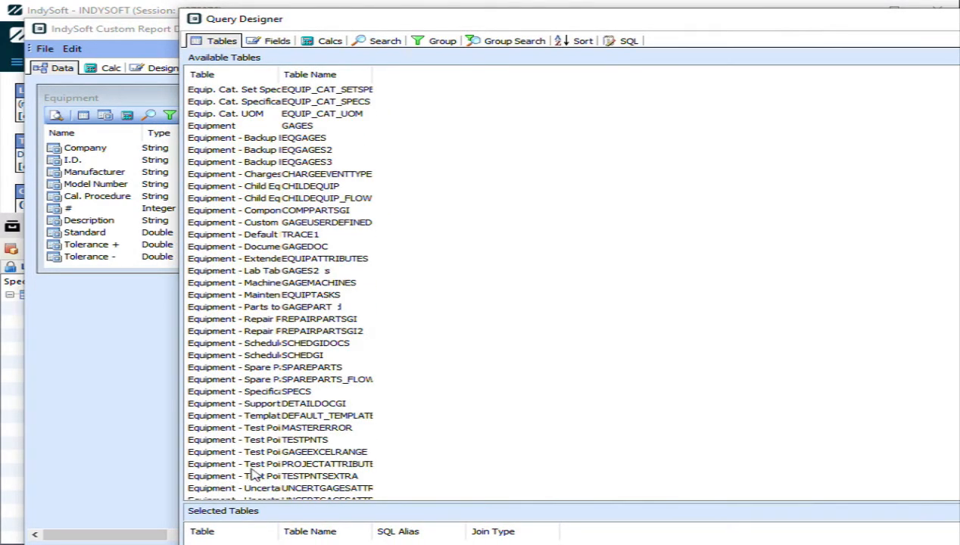
double_click(250, 440)
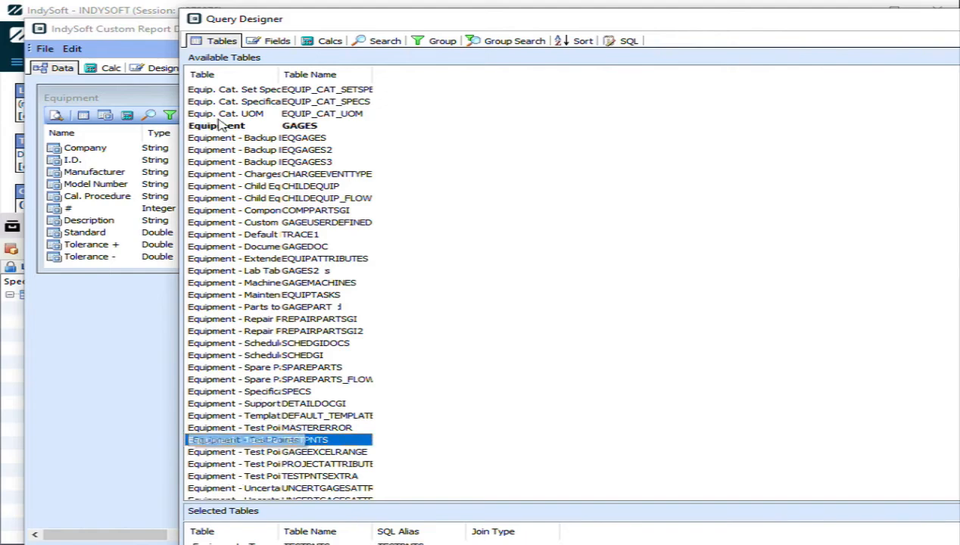
Include the Company, I.D., #, Description, Standard, Tolerance + and Tolerance - fields in the test points query and save it.
left_click(274, 41)
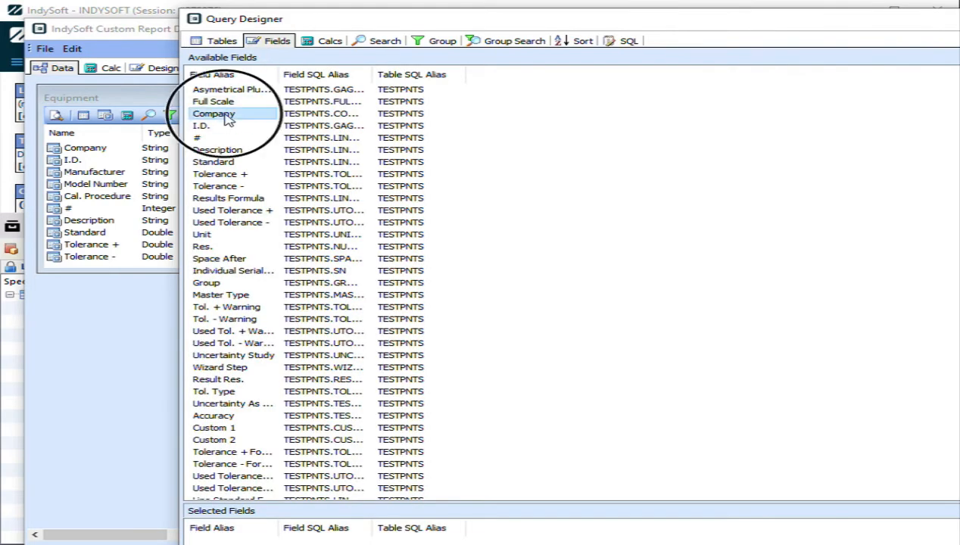
double_click(227, 115)
double_click(227, 115)
double_click(227, 115)
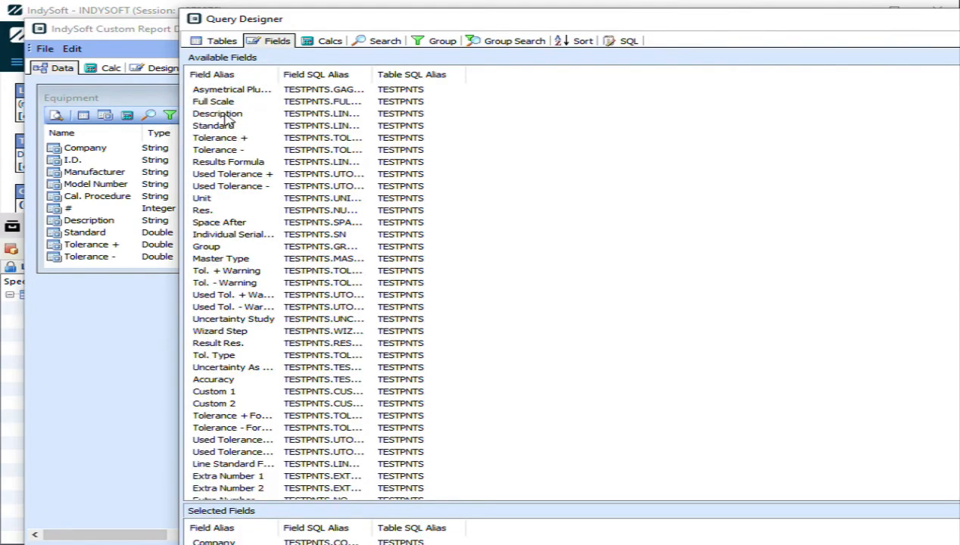
double_click(224, 115)
double_click(224, 115)
double_click(224, 115)
double_click(224, 115)
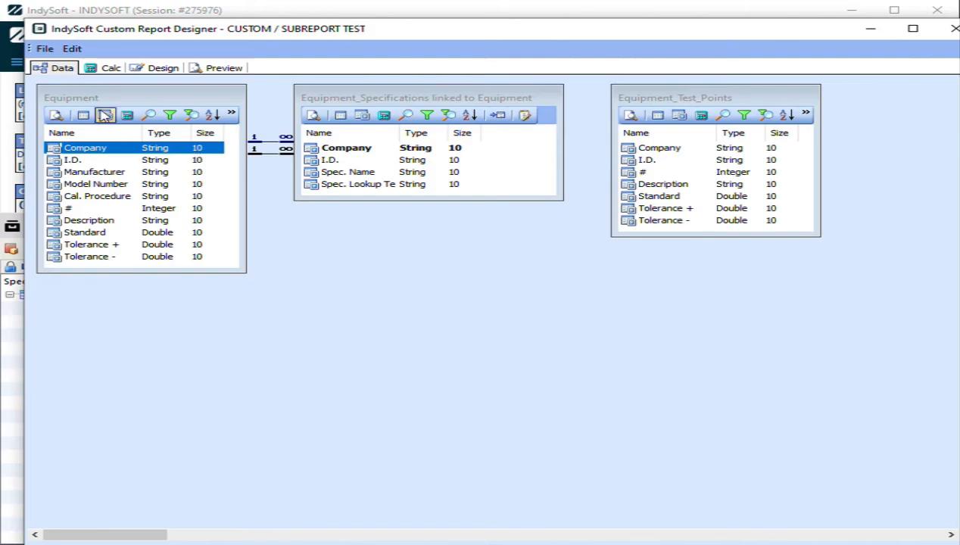
Remove the joined TESTPNTS table from the Equipment query.
left_click(86, 115)
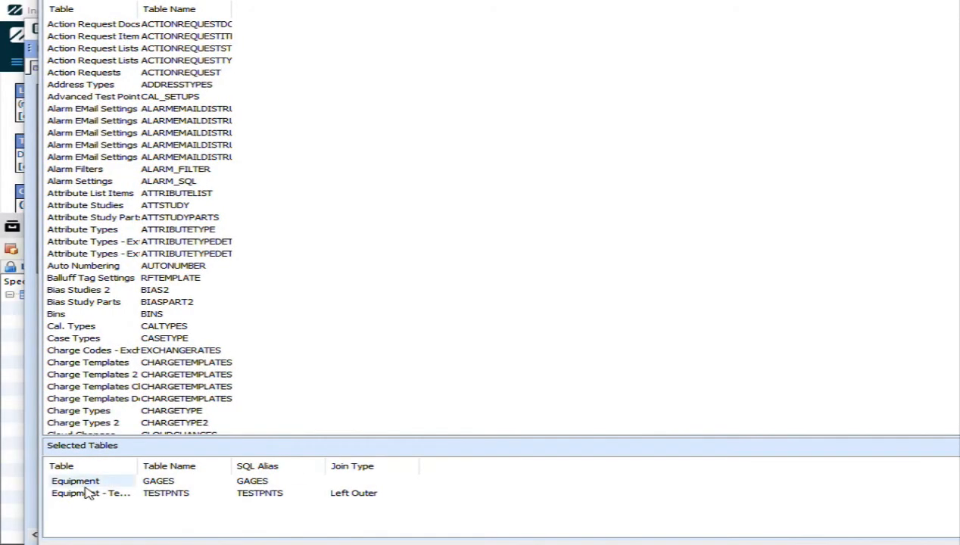
double_click(86, 493)
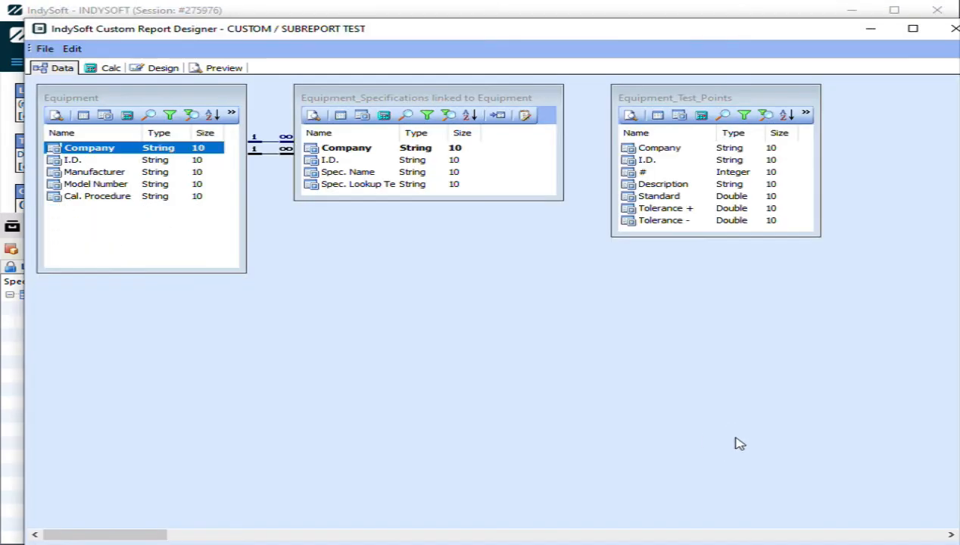
Place the Equipment_Test_Points dataset below Equipment_Specifications, widen it and link it to Equipment by Company and I.D.
left_click_drag(698, 97, 395, 223)
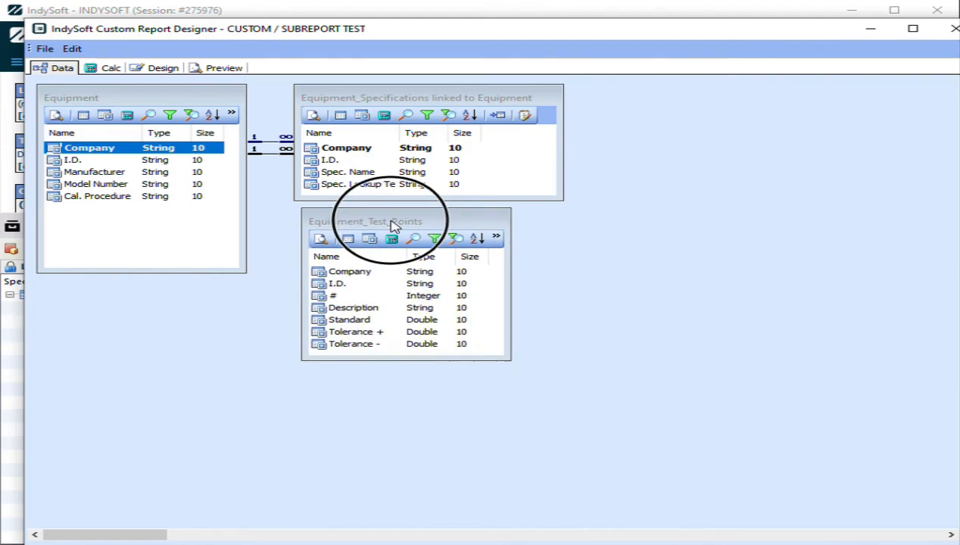
left_click_drag(512, 242, 583, 240)
left_click(505, 239)
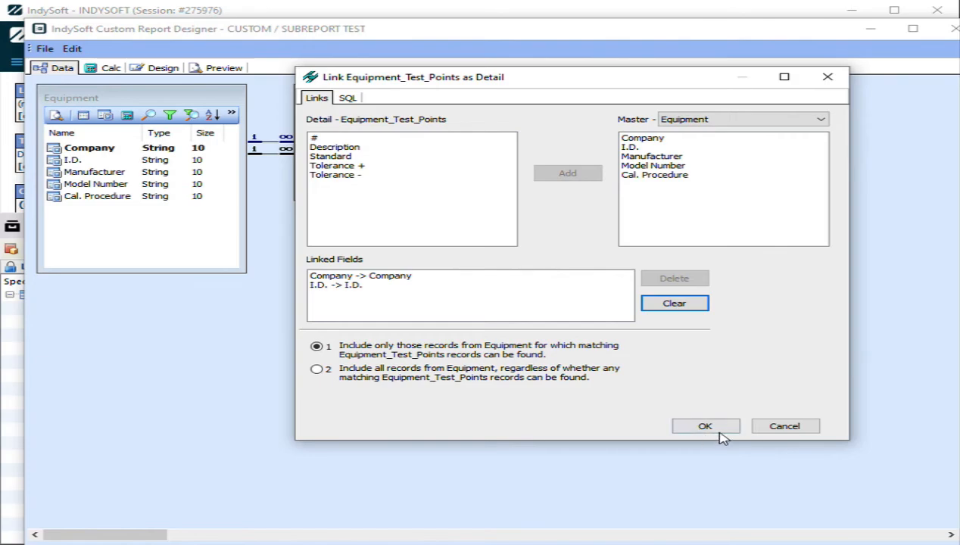
left_click(718, 430)
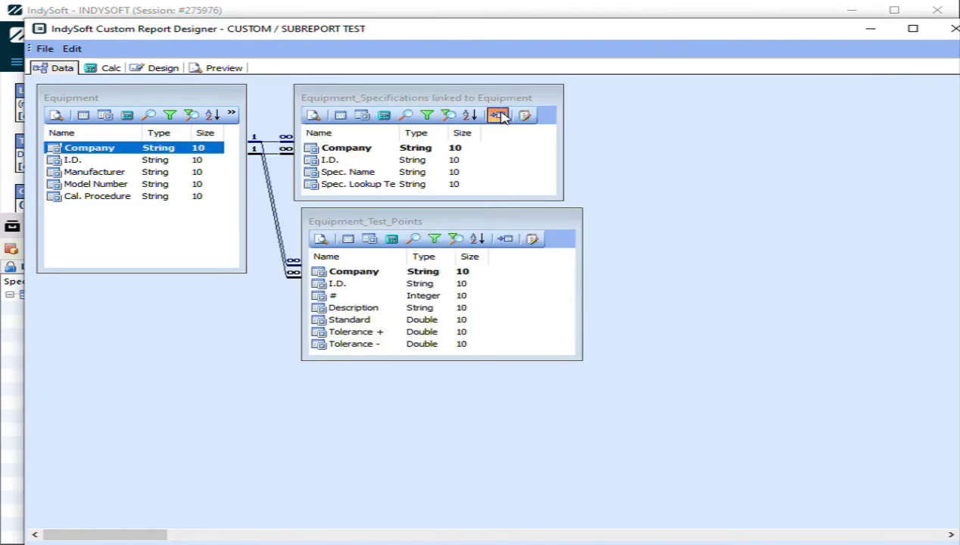
Set the Equipment_Specifications link's SQL generation back to Magic SQL.
left_click(499, 116)
left_click(348, 99)
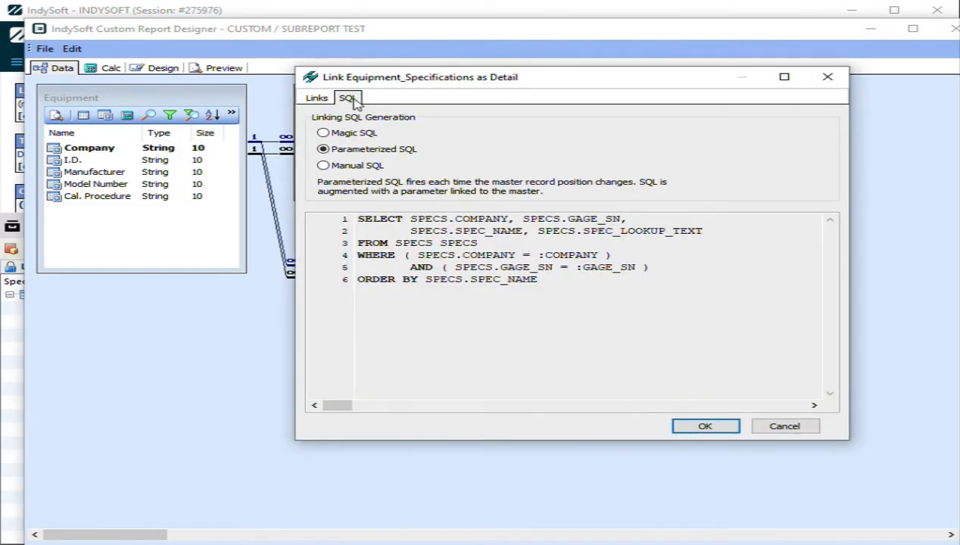
left_click(328, 135)
left_click(712, 429)
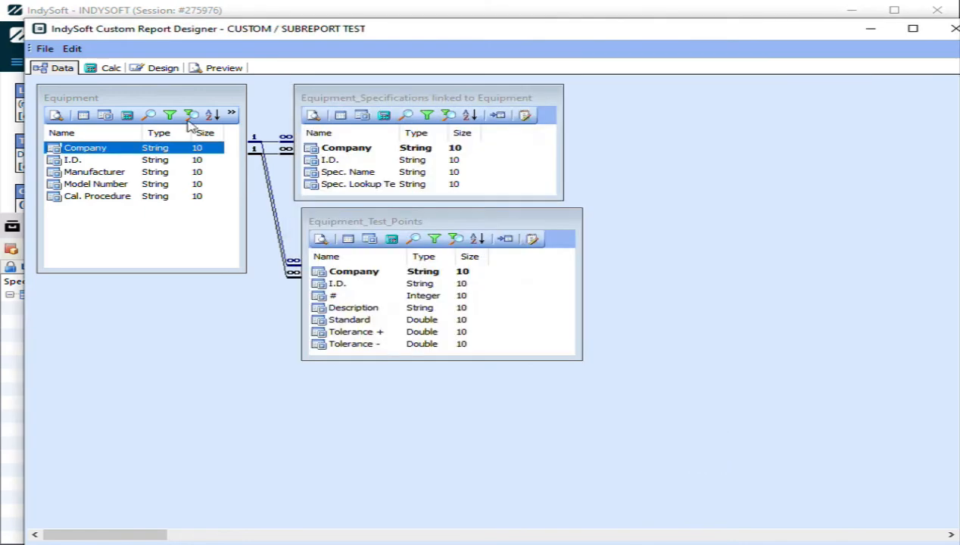
Enlarge the I.D. group footer in the report layout and delete the test point labels and fields from the I.D. group header and Detail band.
left_click(150, 68)
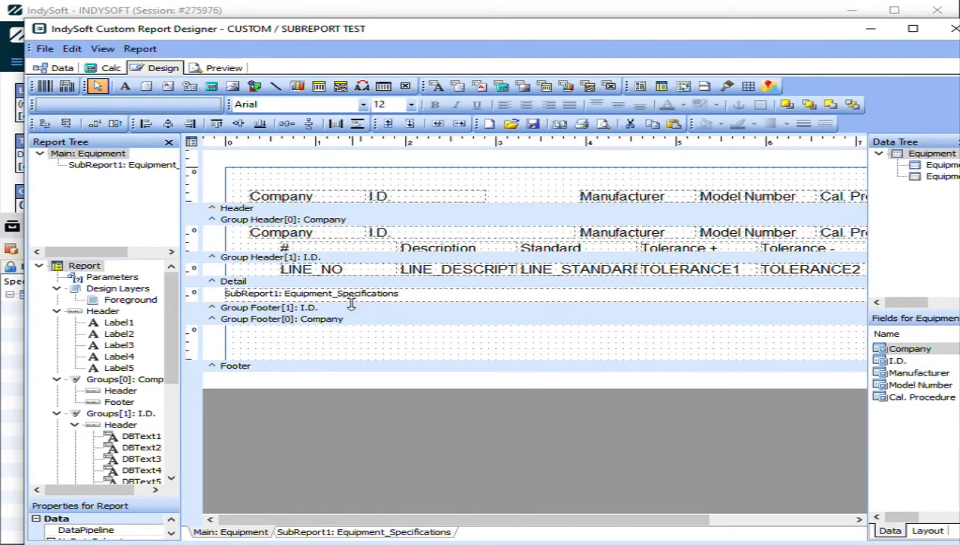
left_click_drag(348, 308, 357, 403)
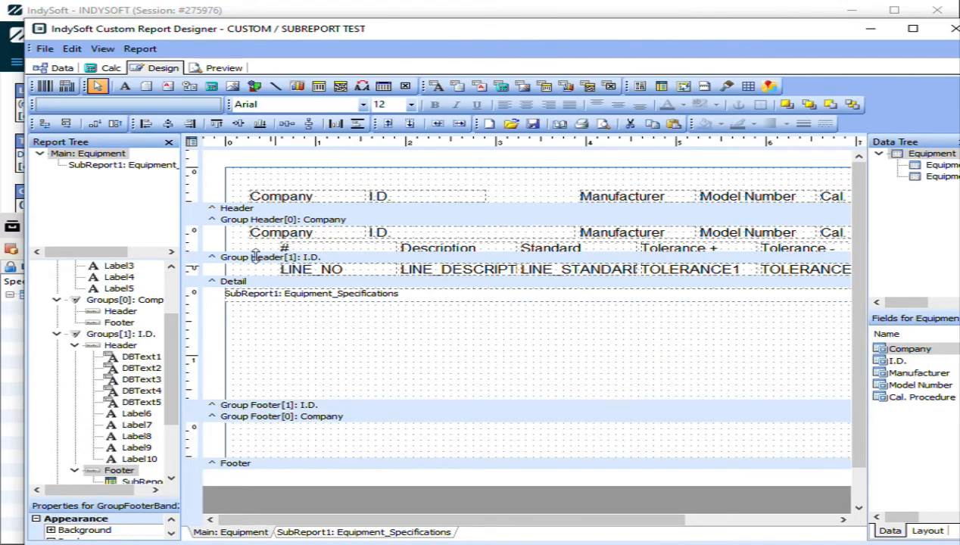
left_click_drag(250, 252, 824, 277)
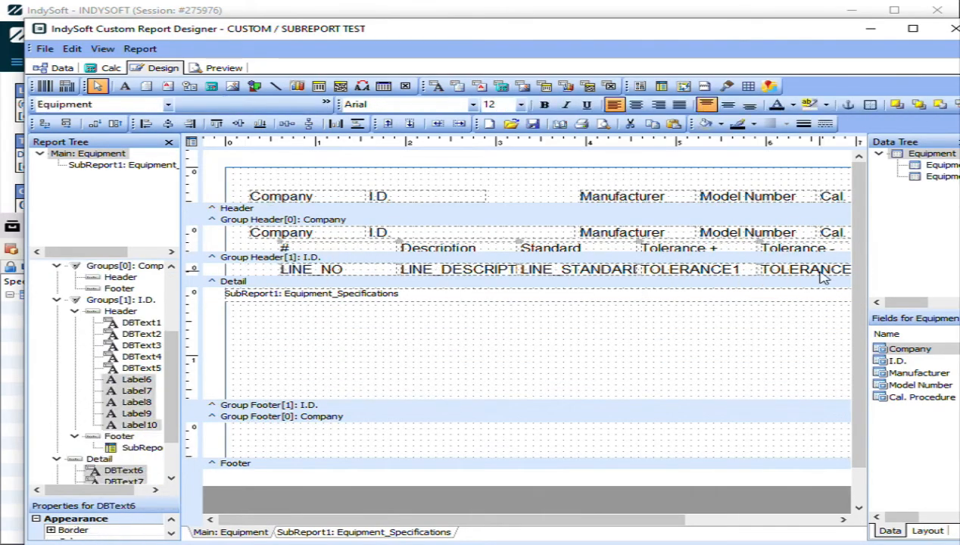
key("Delete")
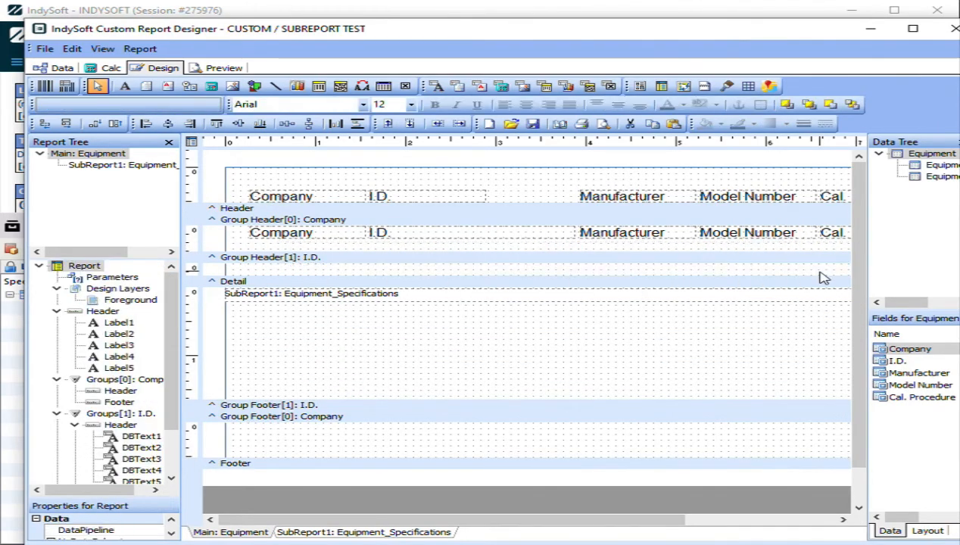
Collapse the emptied Detail band of the main report to no height.
left_click(535, 525)
left_click_drag(535, 525, 703, 510)
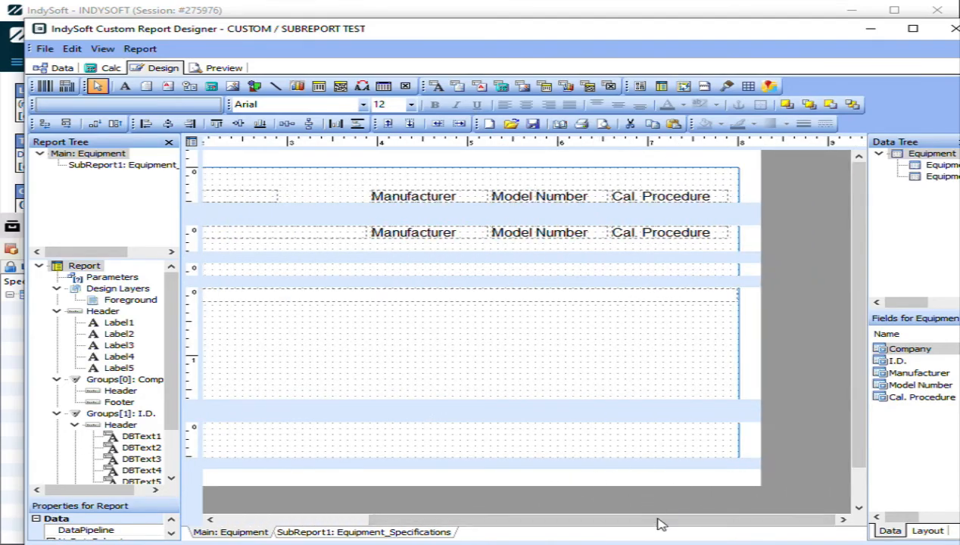
left_click_drag(630, 522, 420, 506)
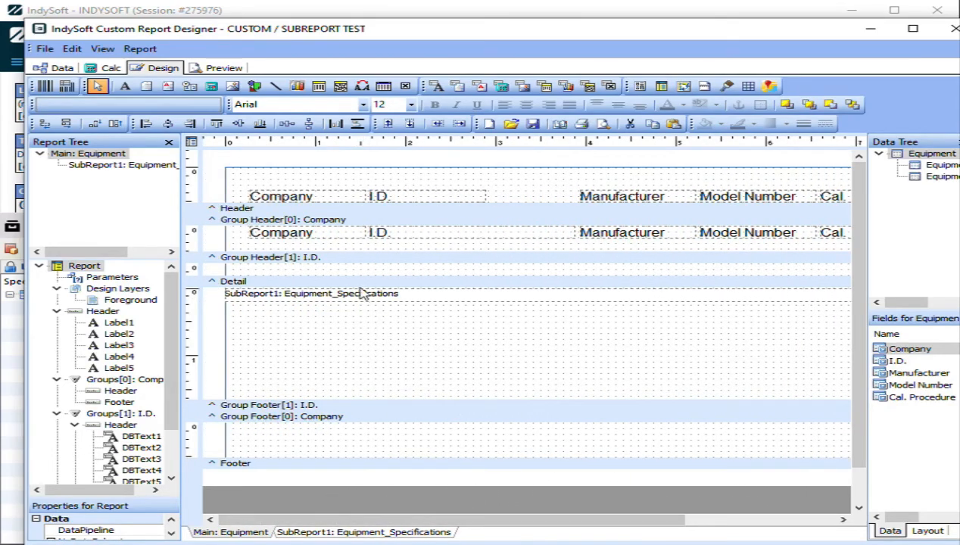
left_click_drag(364, 282, 364, 269)
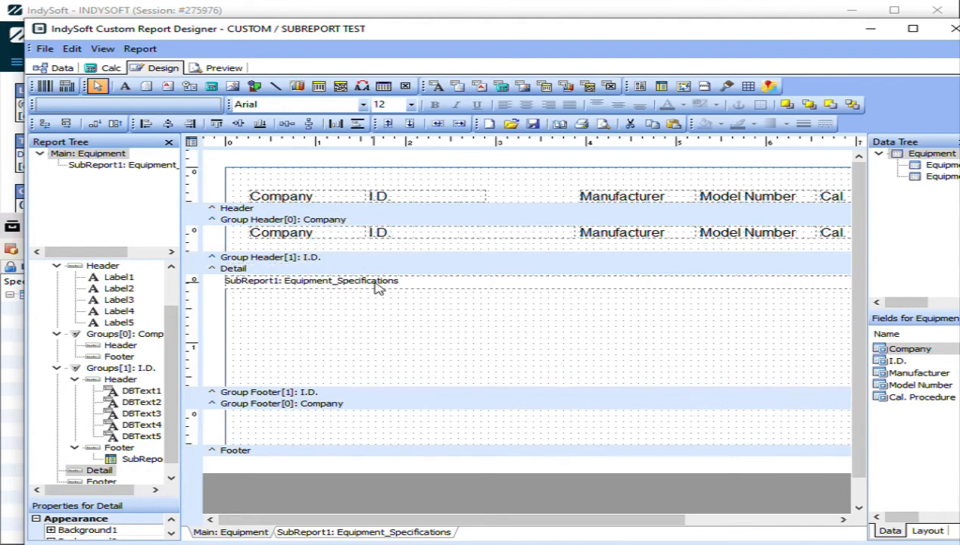
Move the Equipment_Specifications subreport down in the I.D. group footer, insert a second subreport above it and assign it the Equipment_Test_Points data.
left_click(376, 297)
left_click_drag(375, 301, 378, 301)
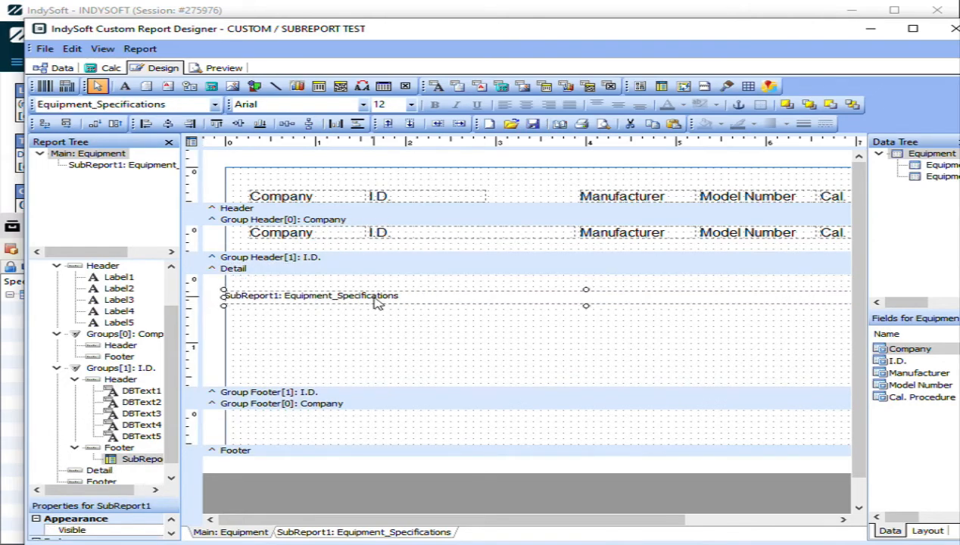
left_click(663, 87)
left_click(338, 281)
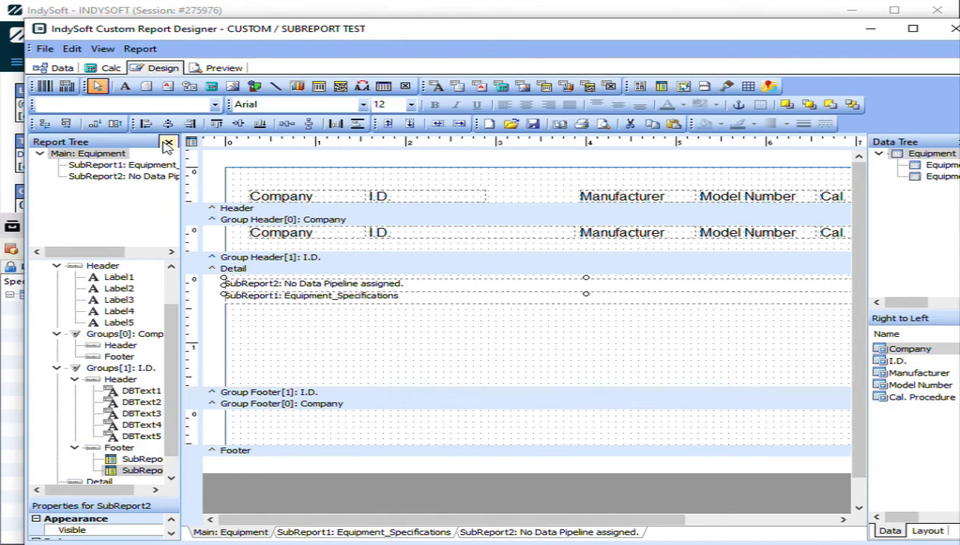
left_click(215, 104)
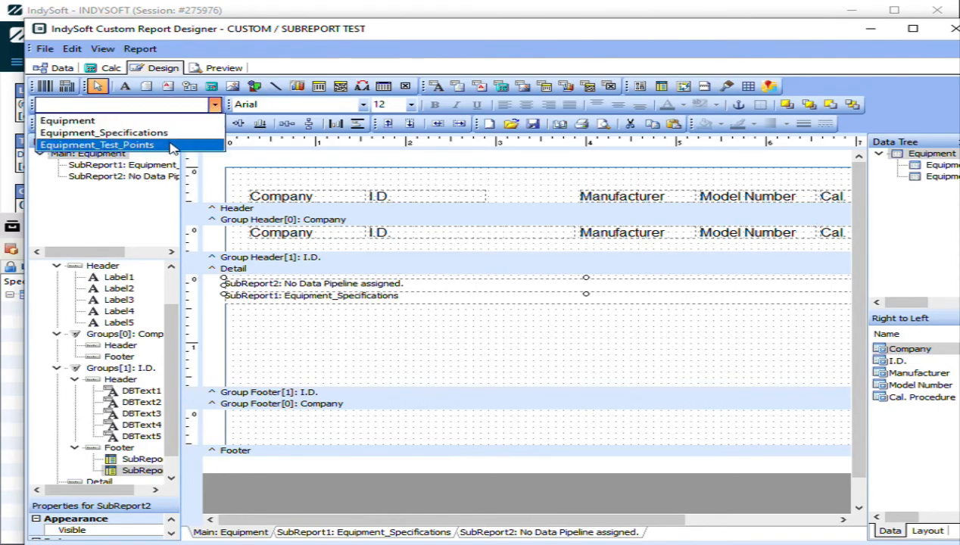
left_click(219, 144)
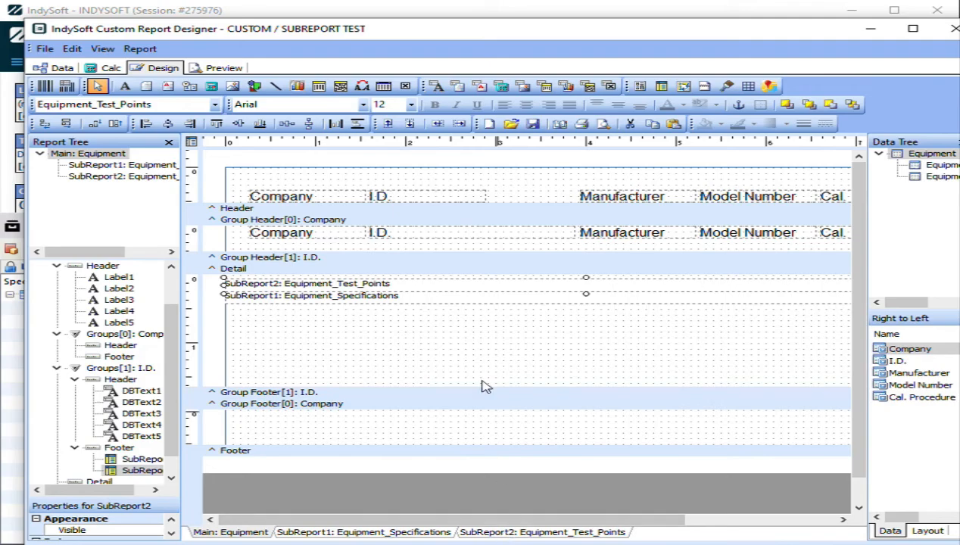
Set the Equipment_Specifications subreport to shift relative to the Equipment_Test_Points subreport.
left_click(383, 303)
right_click(384, 303)
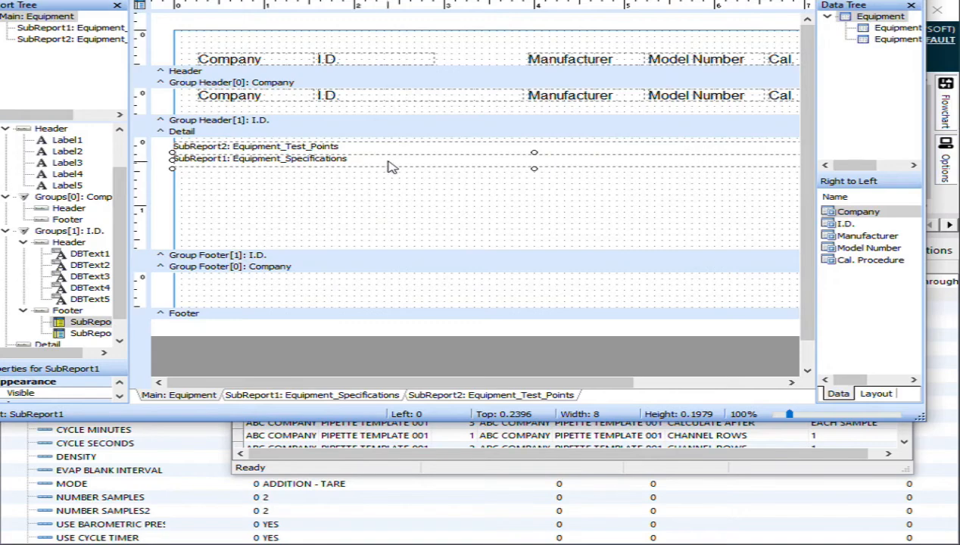
right_click(388, 160)
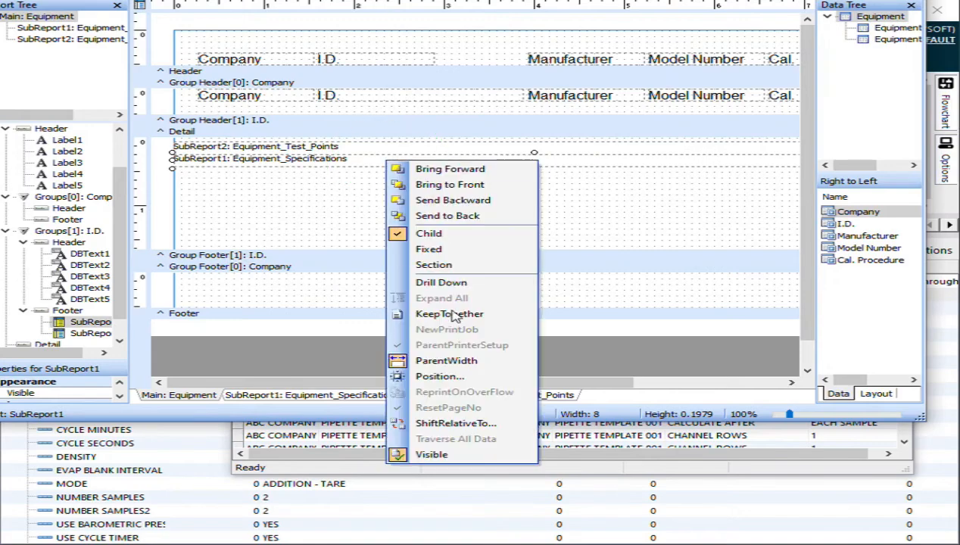
left_click(424, 423)
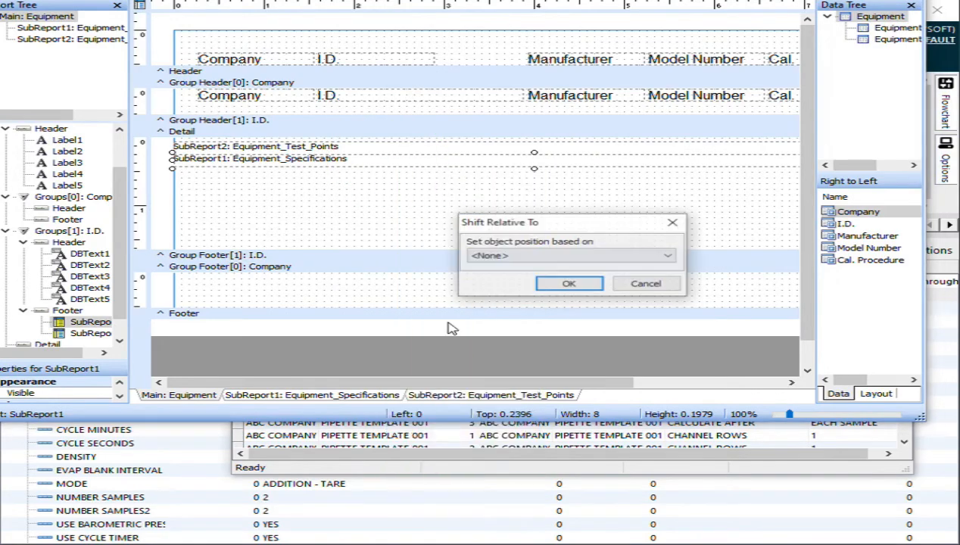
left_click(522, 258)
left_click(519, 277)
left_click(569, 284)
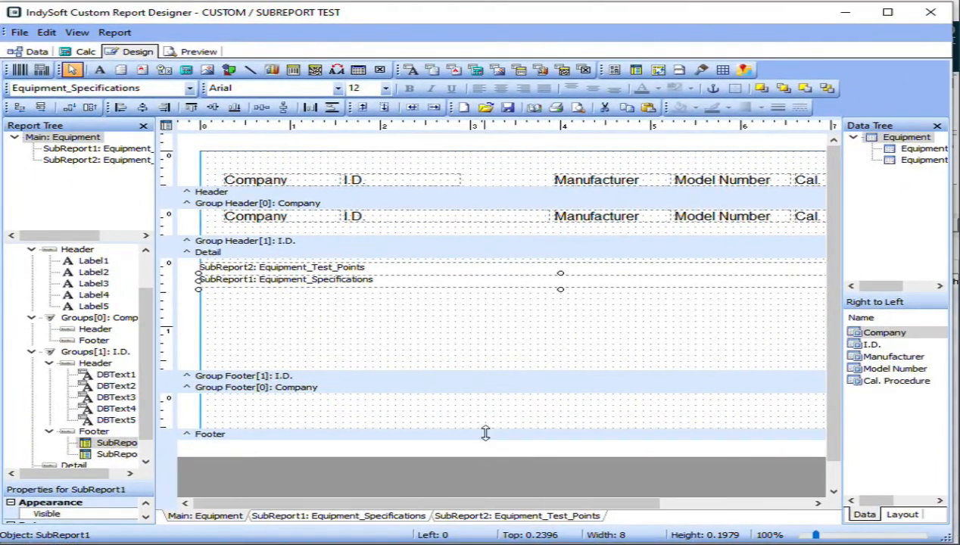
Add the #, Description, Standard, Tolerance + and Tolerance - fields with labels to the Title and Detail bands of the Equipment_Test_Points subreport.
left_click(522, 518)
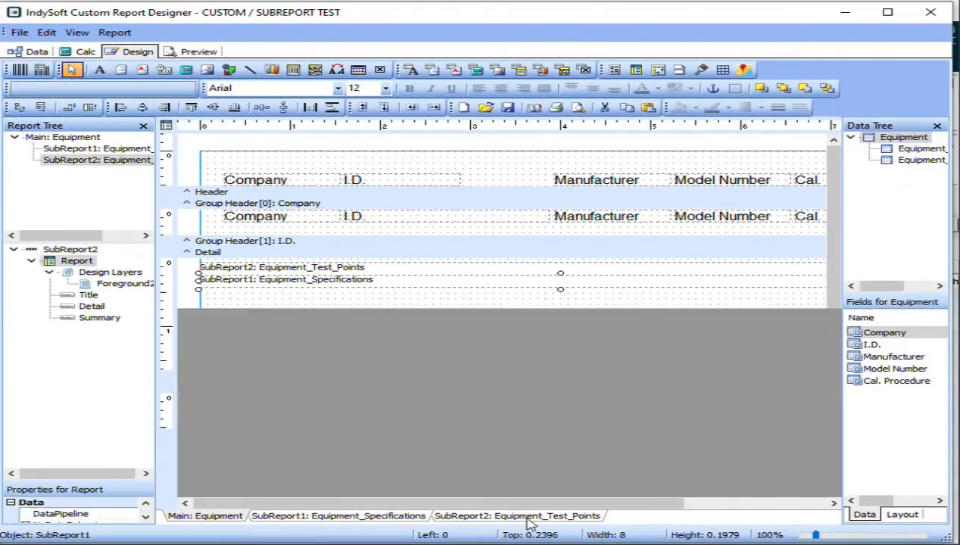
left_click(920, 160)
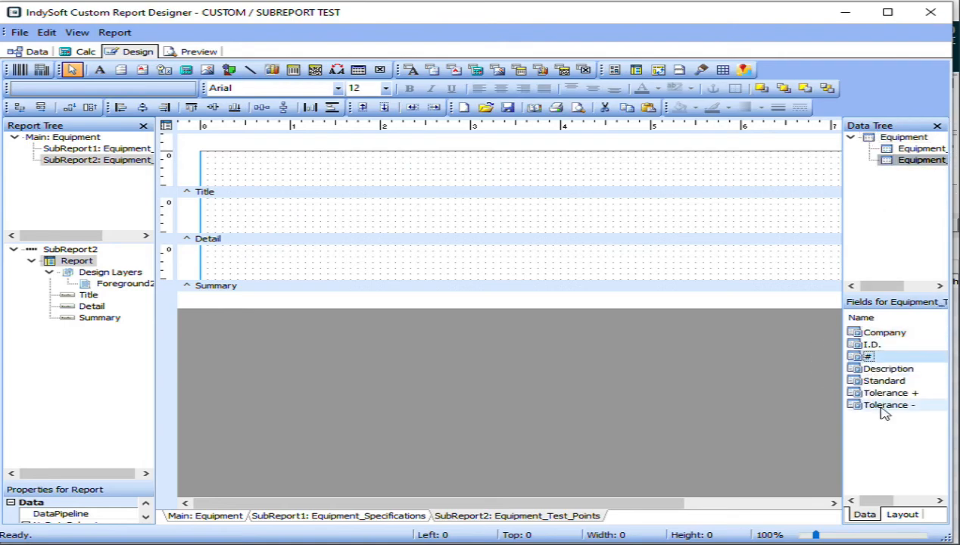
left_click_drag(879, 407, 234, 182)
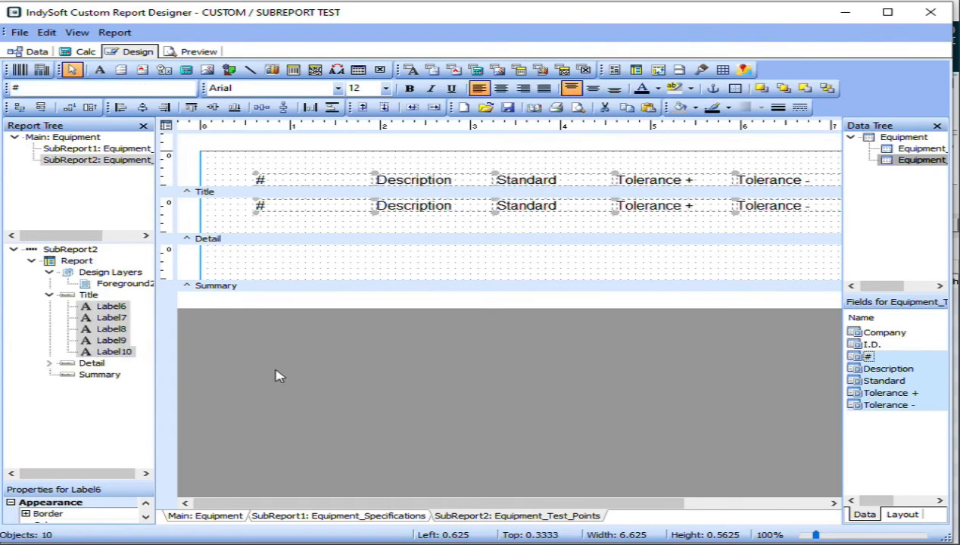
Shrink the main report's I.D. group footer to fit the two subreports and preview the test points and specifications on the first page.
left_click(206, 516)
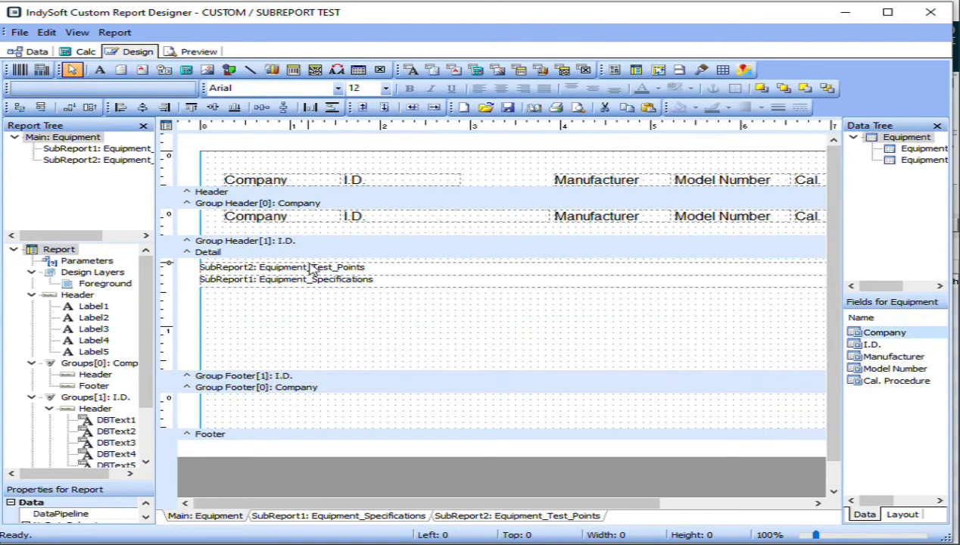
left_click(309, 376)
left_click_drag(308, 376, 306, 262)
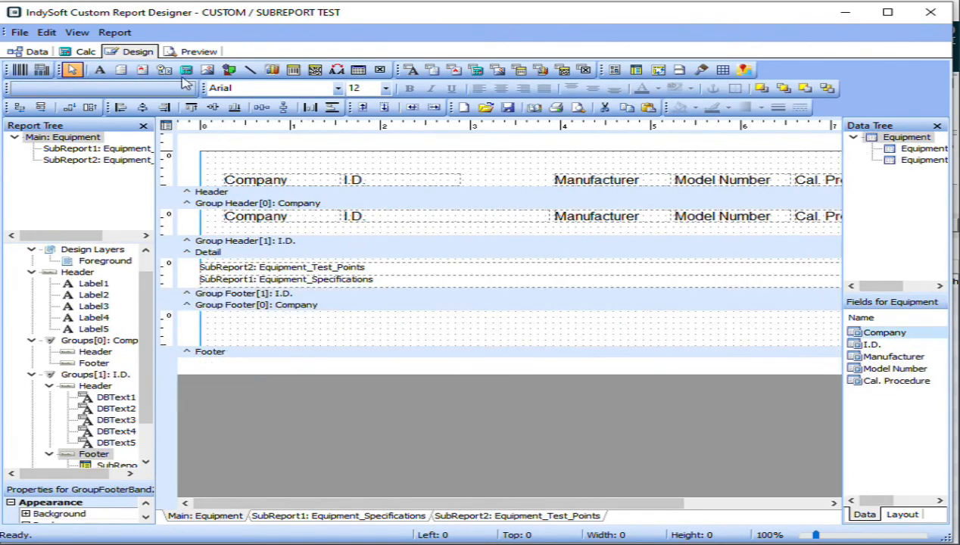
left_click(198, 52)
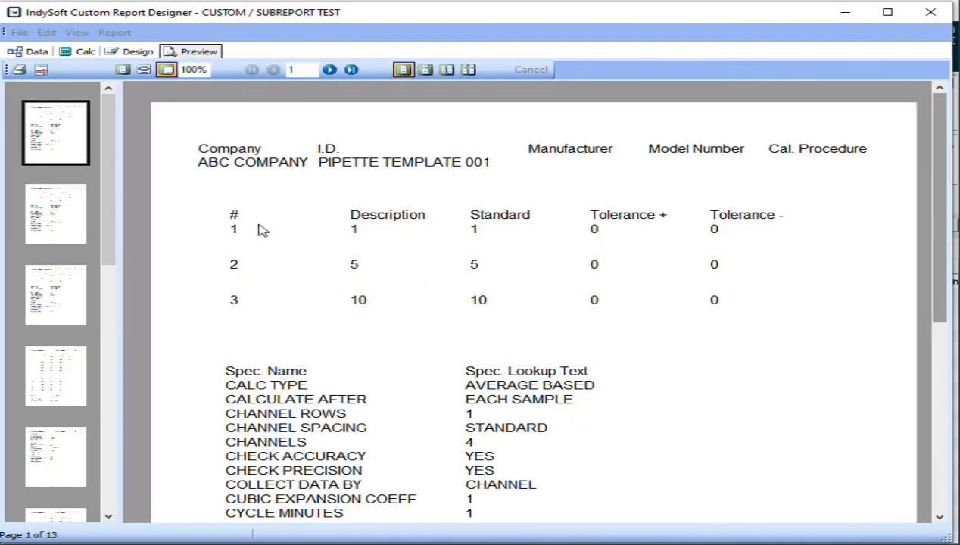
scroll(394, 325, "down", 5)
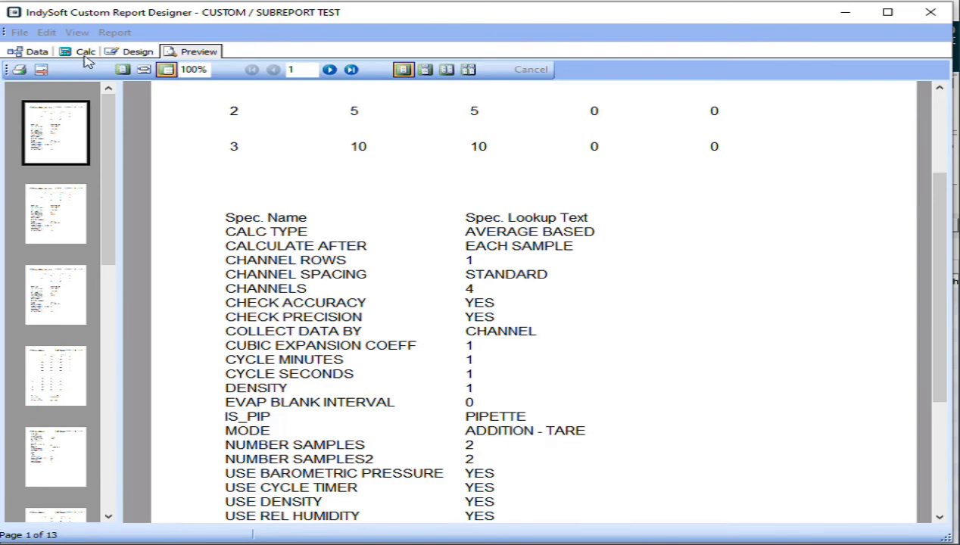
Open the table selection of the Equipment dataset's query.
left_click(38, 52)
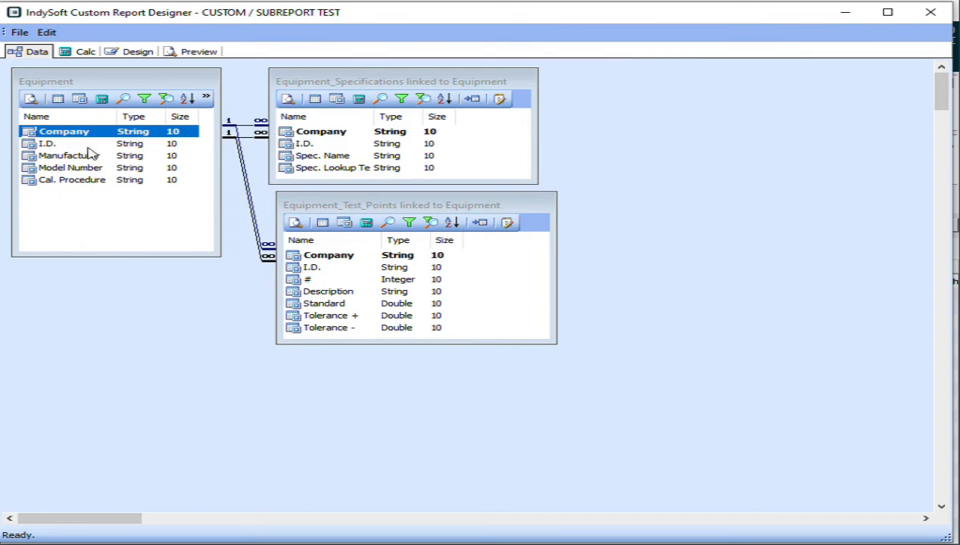
left_click(75, 212)
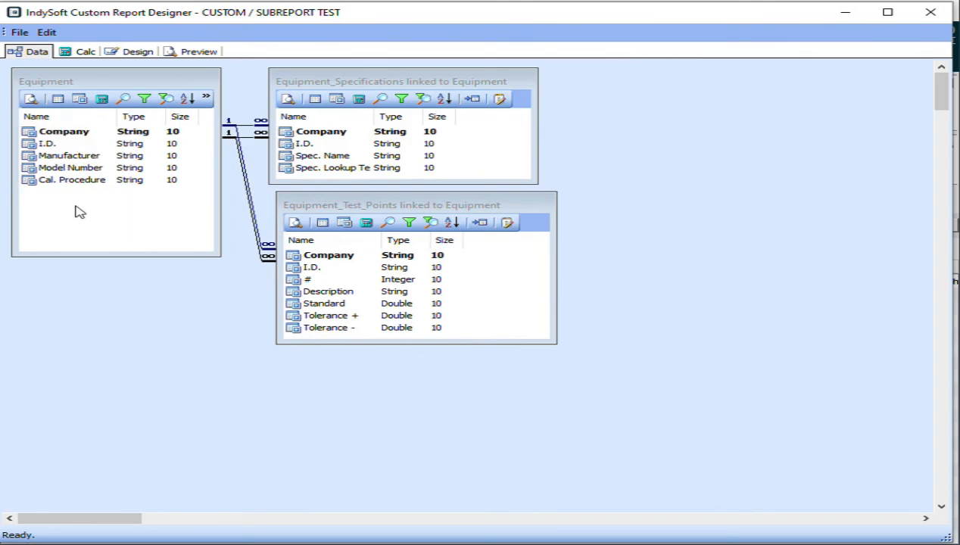
left_click(64, 100)
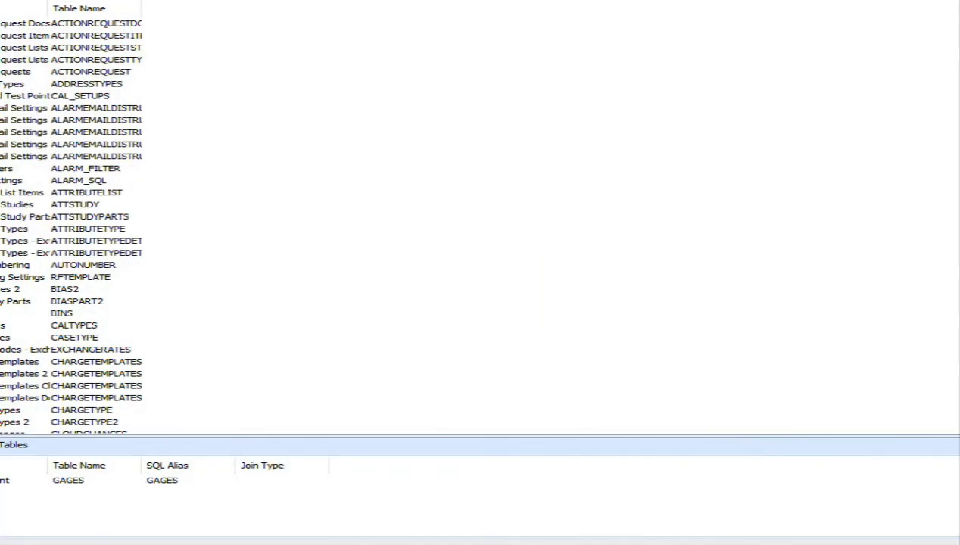